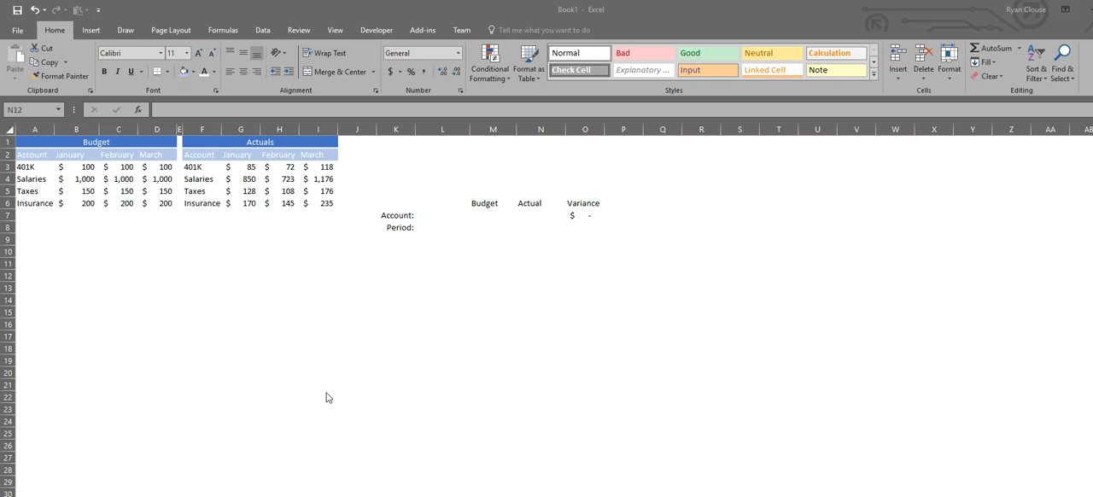
# Enter an INDEX formula in B11 that returns row 1, column 1 of the budget table A2:D6.
pyautogui.click(214, 298)
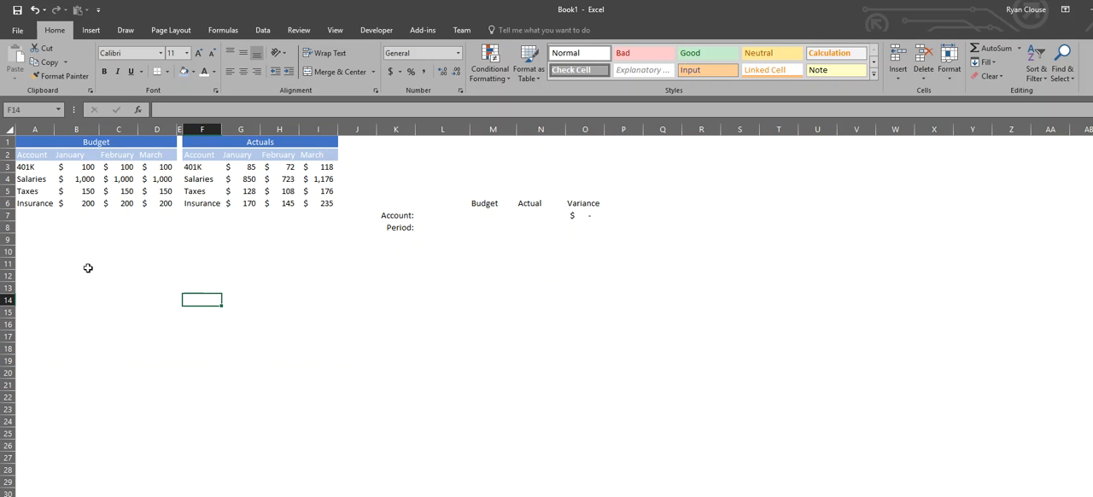
pyautogui.click(86, 268)
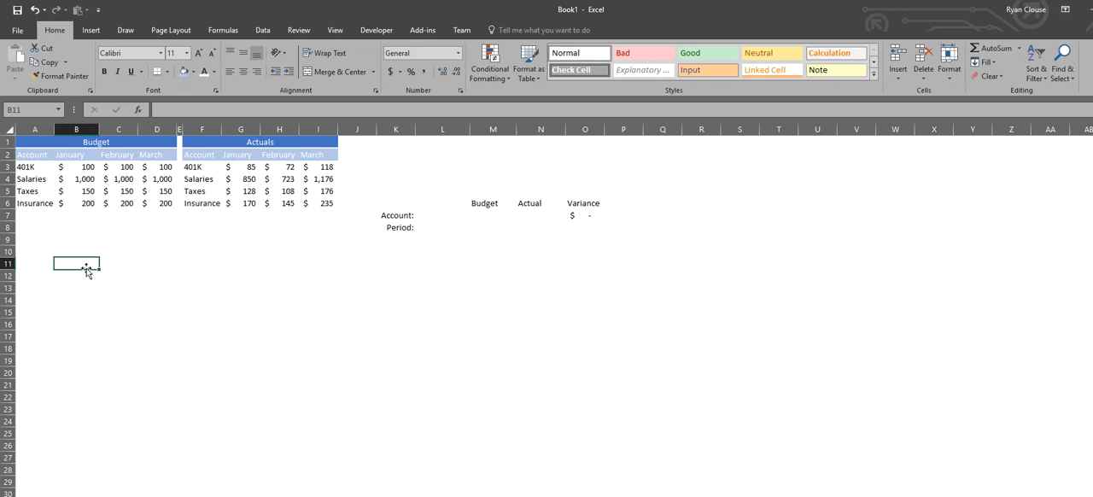
pyautogui.write('=in')
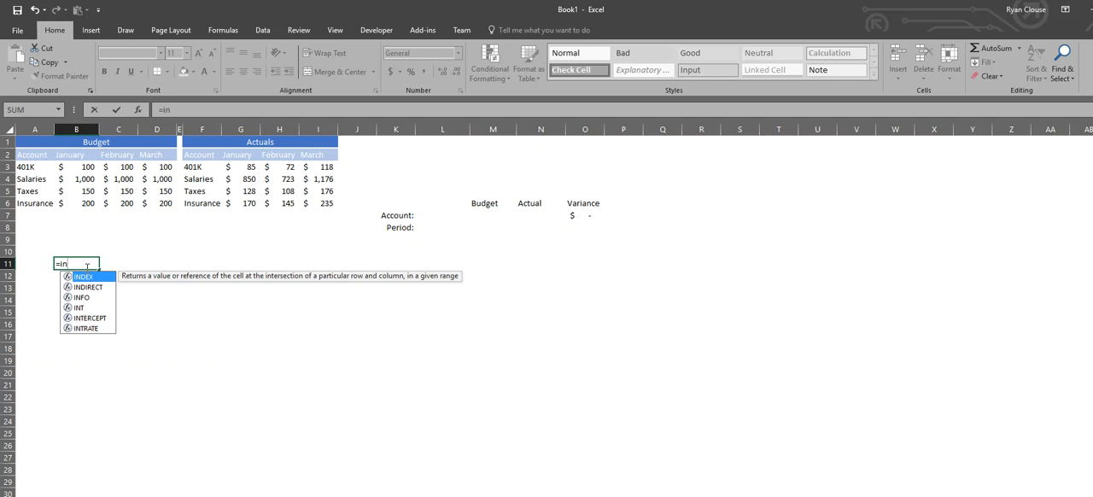
pyautogui.press('Tab')
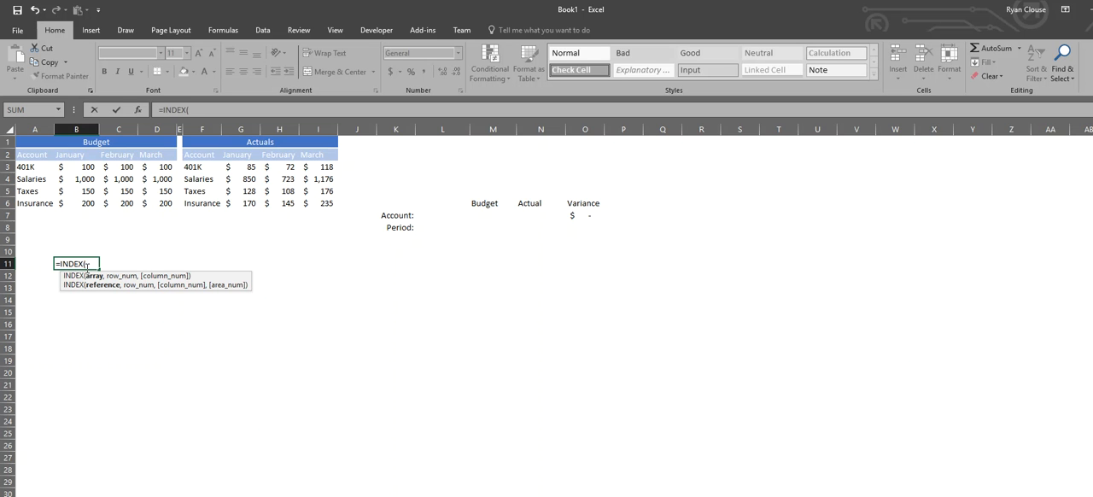
pyautogui.moveTo(27, 158); pyautogui.dragTo(148, 198)
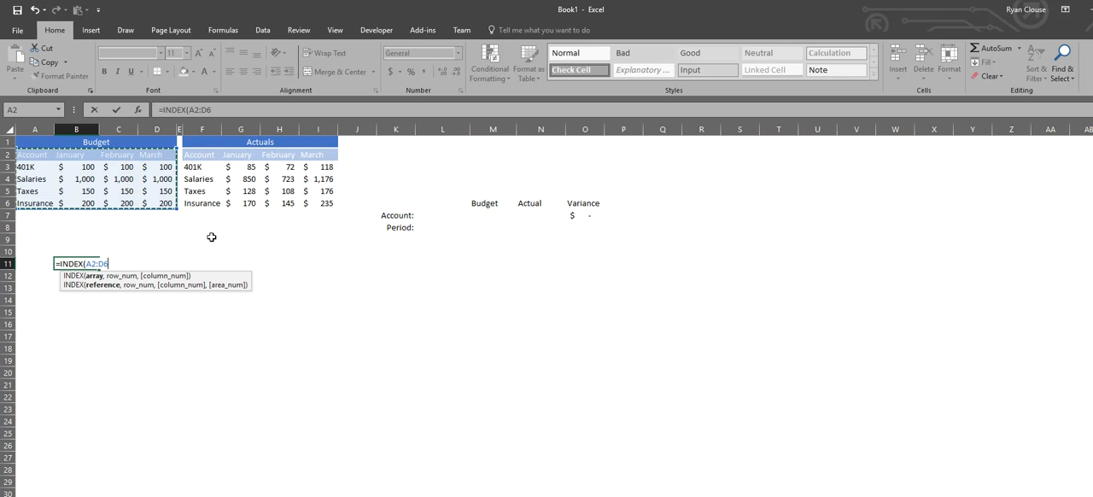
pyautogui.write(',')
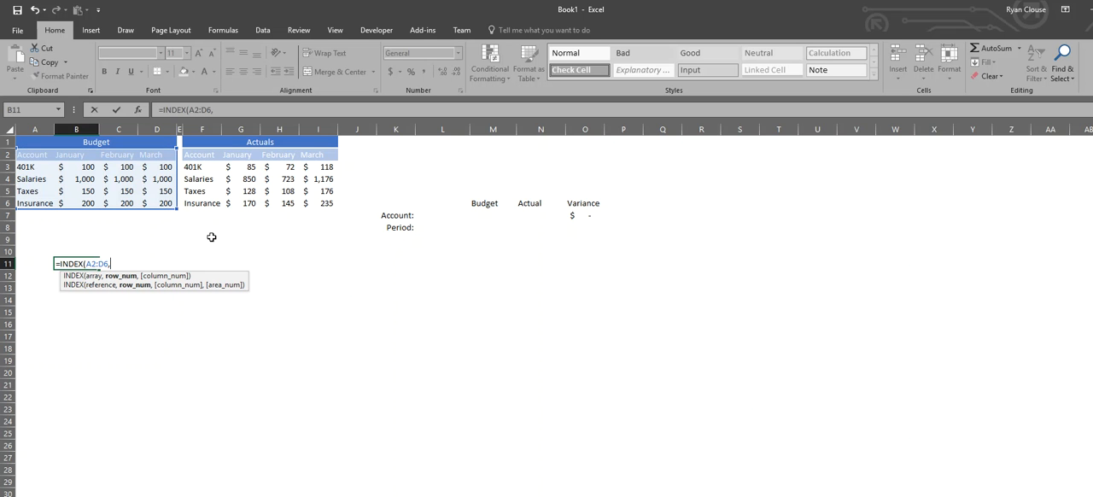
pyautogui.write('1,1)')
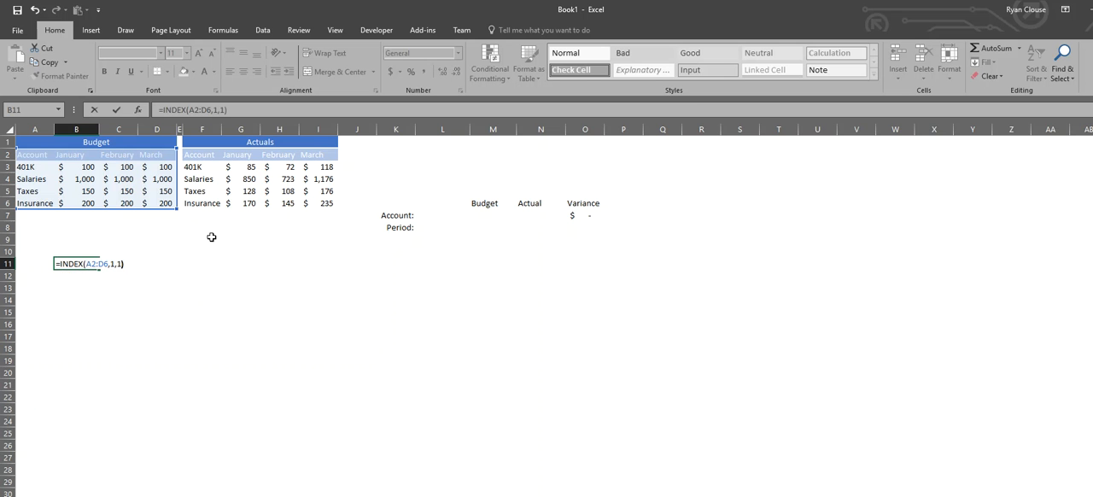
pyautogui.press('Return')
# Change the INDEX formula in B11 to return row 2, column 2 of the budget table.
pyautogui.click(81, 265)
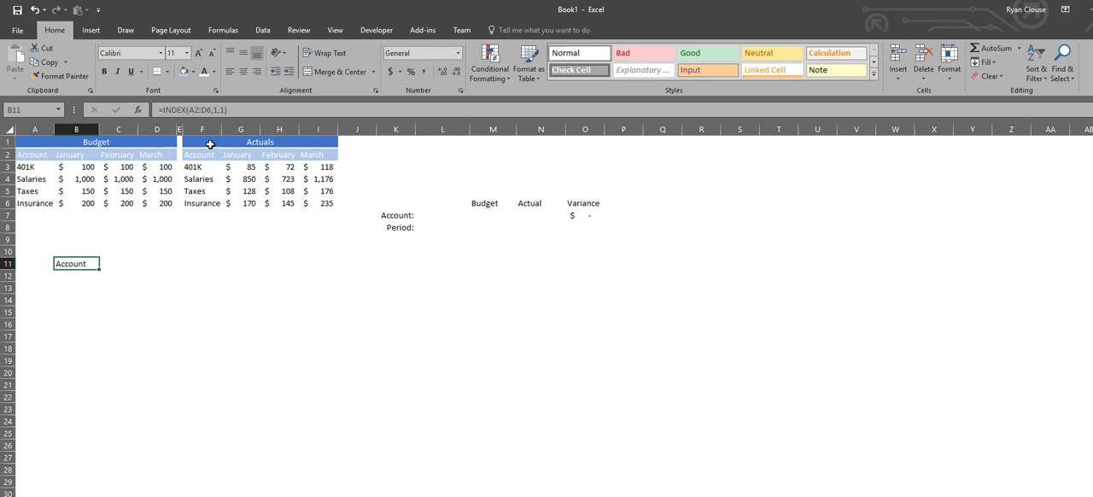
pyautogui.click(222, 112)
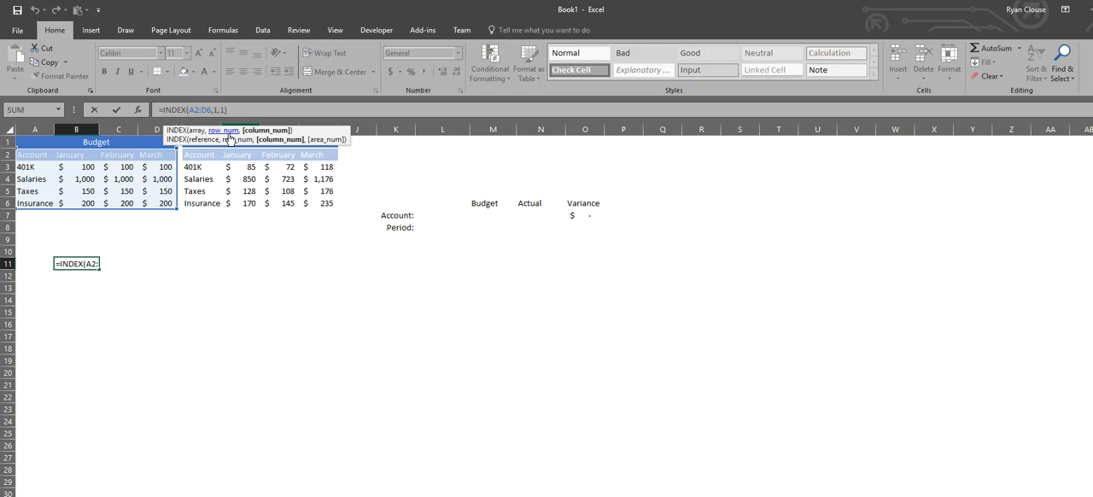
pyautogui.press('BackSpace')
pyautogui.press('BackSpace')
pyautogui.press('BackSpace')
pyautogui.write('2,2')
pyautogui.press('Return')
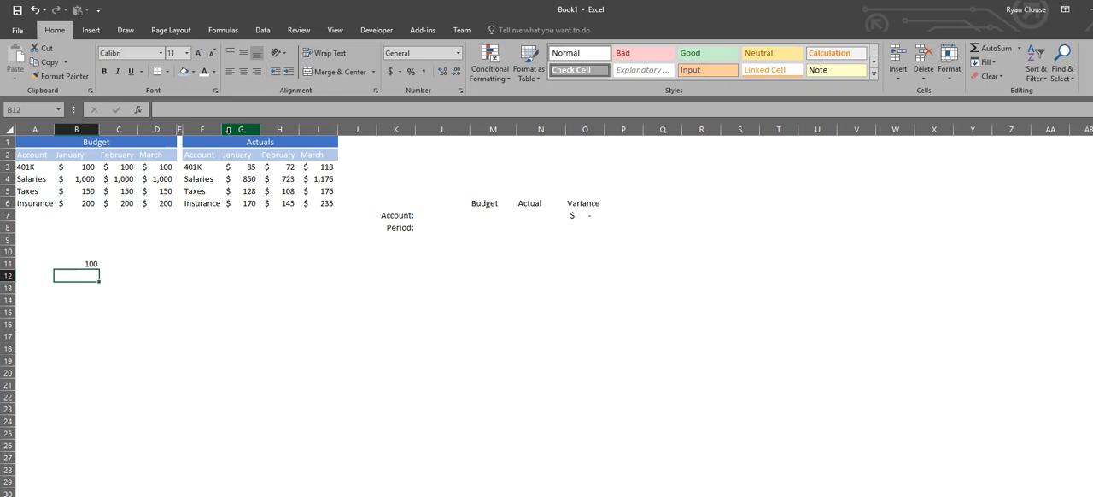
pyautogui.click(89, 168)
# Set the column number of the INDEX formula in B11 to 1, keeping row 2.
pyautogui.click(92, 262)
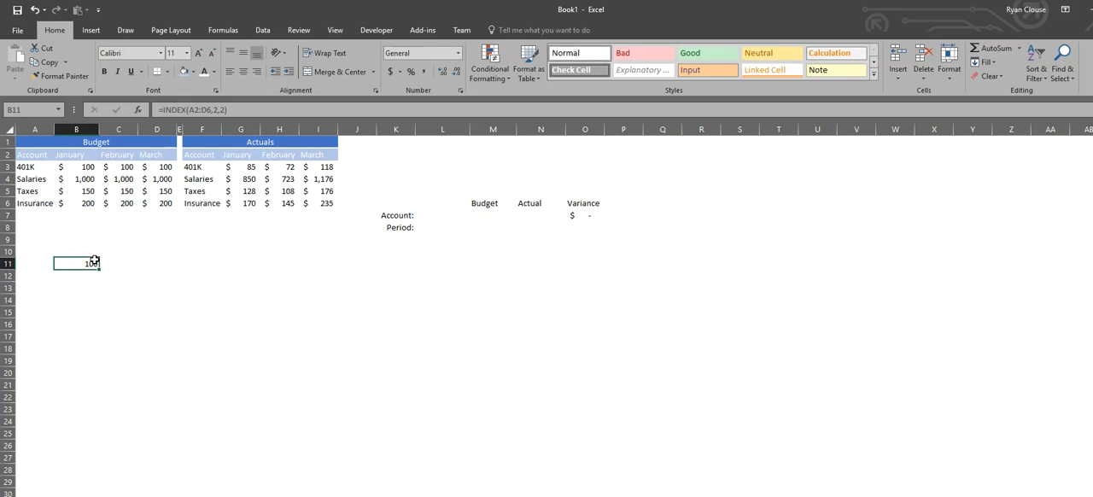
pyautogui.click(223, 110)
pyautogui.press('BackSpace')
pyautogui.write('1')
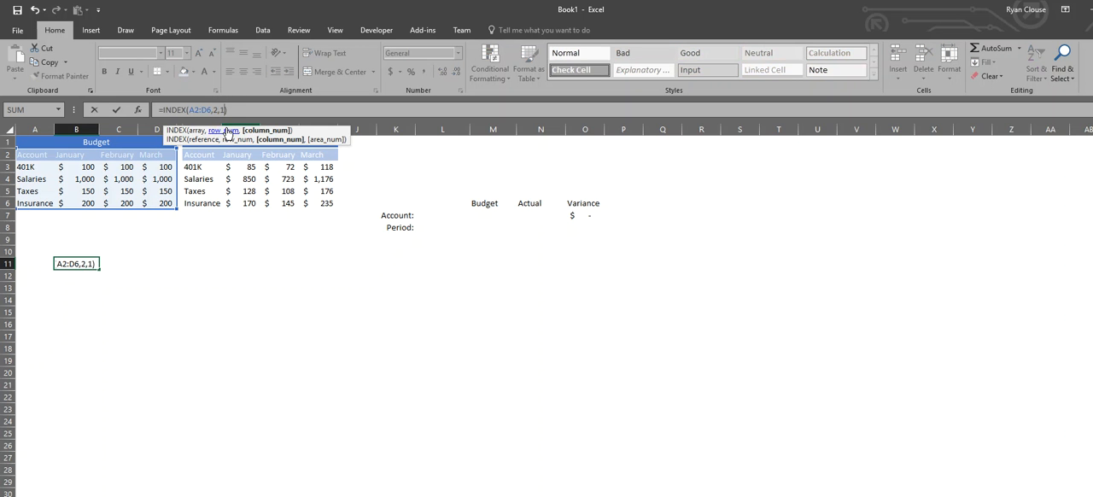
pyautogui.press('Return')
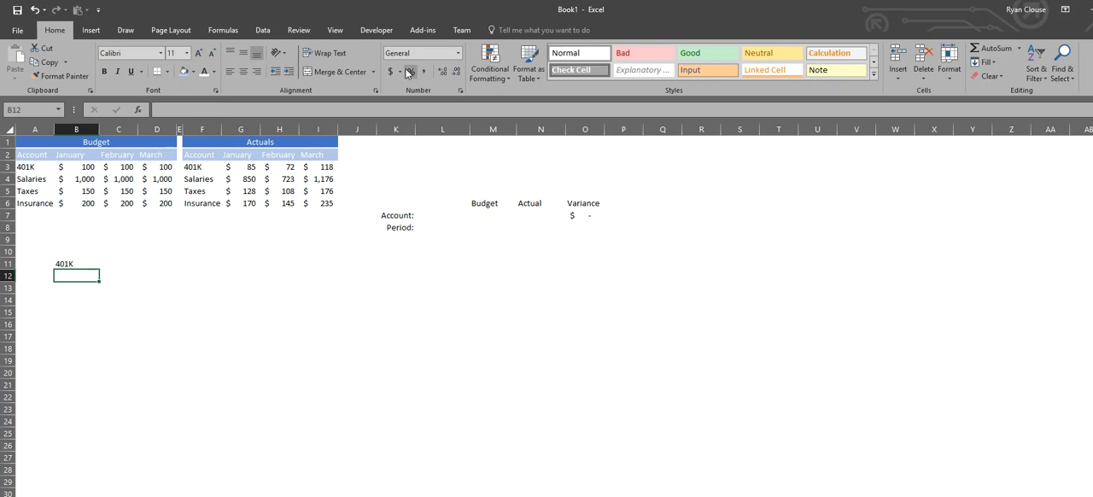
pyautogui.click(91, 262)
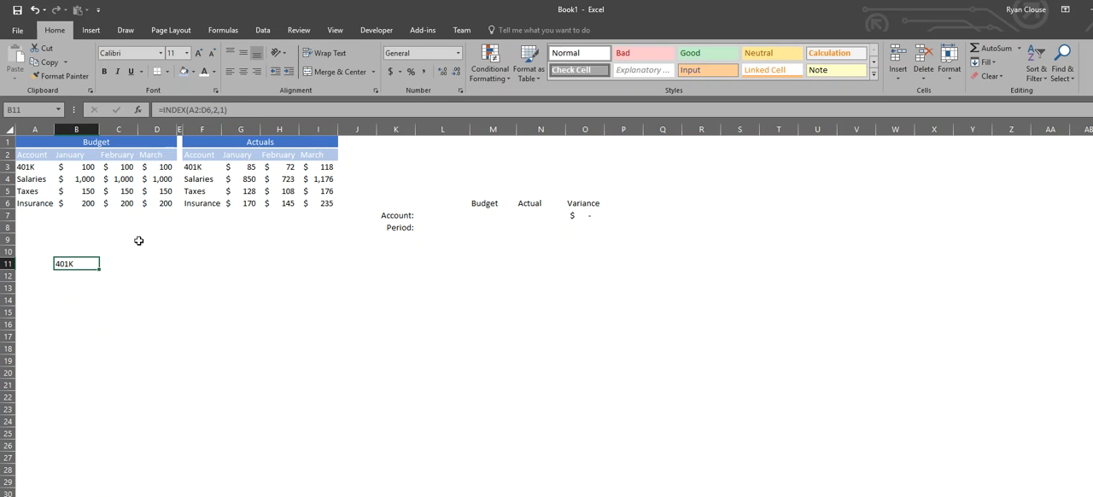
# Start a MATCH formula in B12 with the text "Salaries" as the lookup value.
pyautogui.click(74, 271)
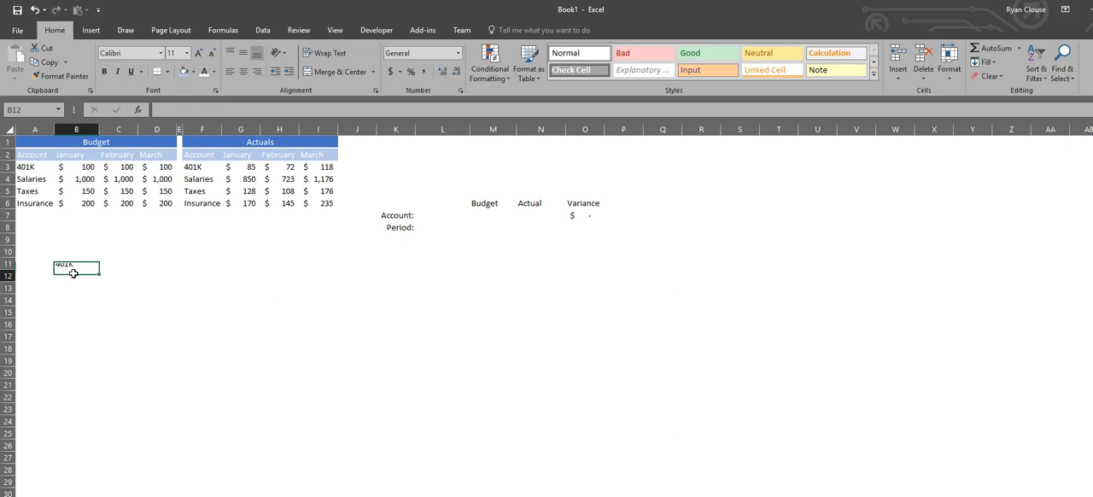
pyautogui.write('=')
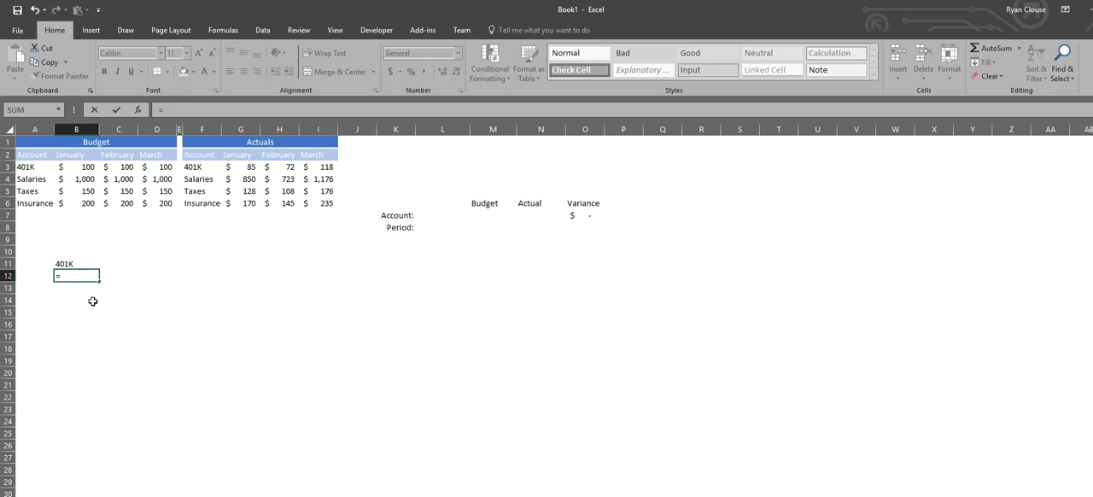
pyautogui.write('mat')
pyautogui.press('Tab')
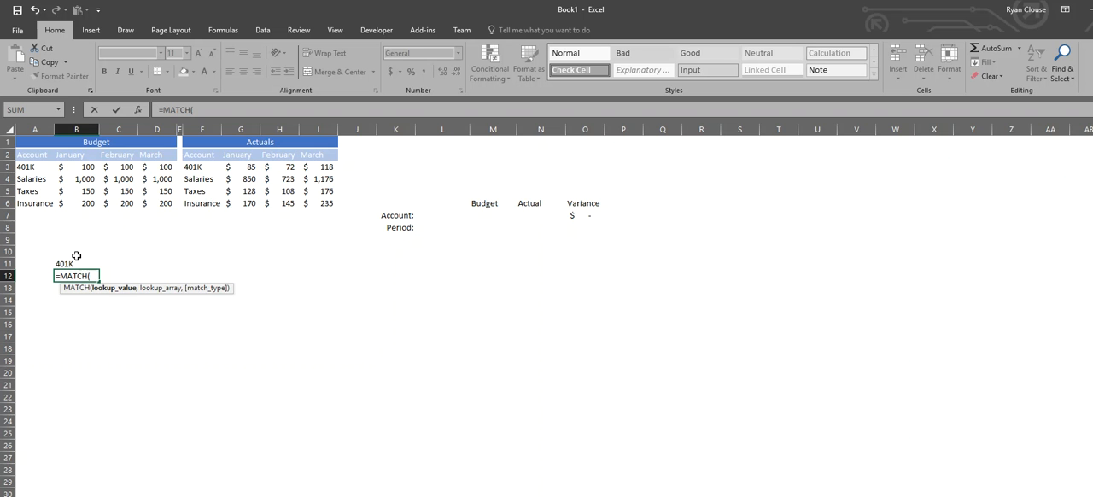
pyautogui.write('"Salaries",')
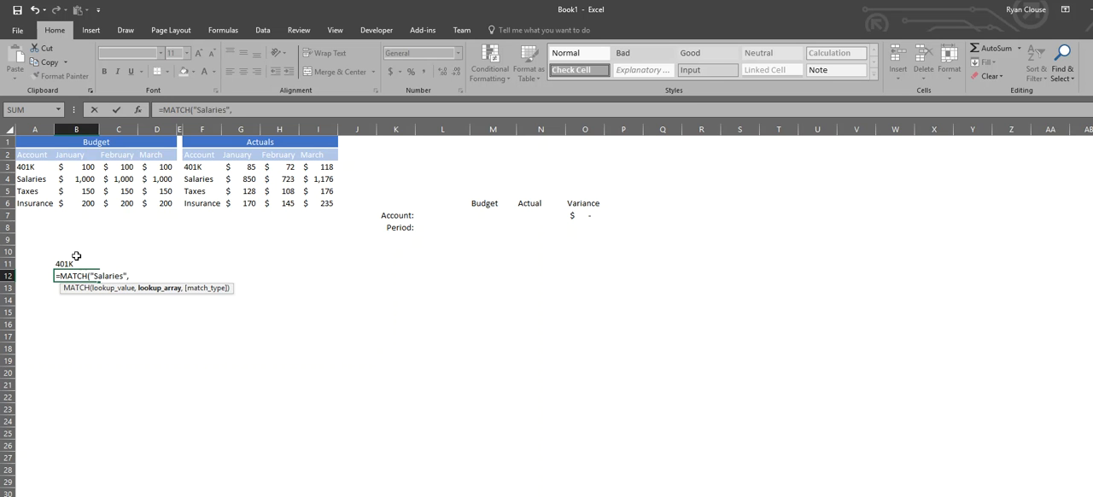
# Complete the MATCH formula in B12 with A2:A6 as the lookup array and an empty match type argument, and check the position against the Account column.
pyautogui.moveTo(31, 155); pyautogui.dragTo(31, 203)
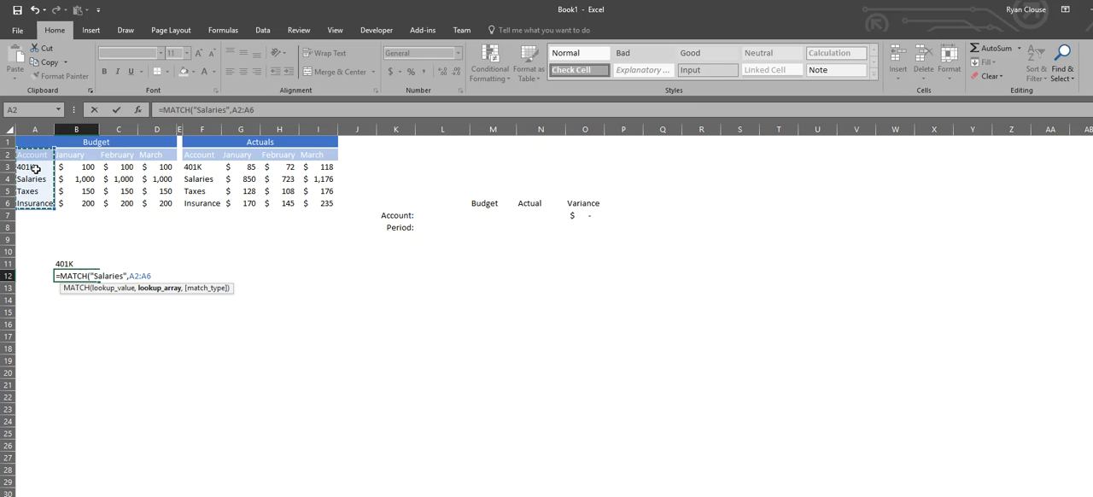
pyautogui.write(',')
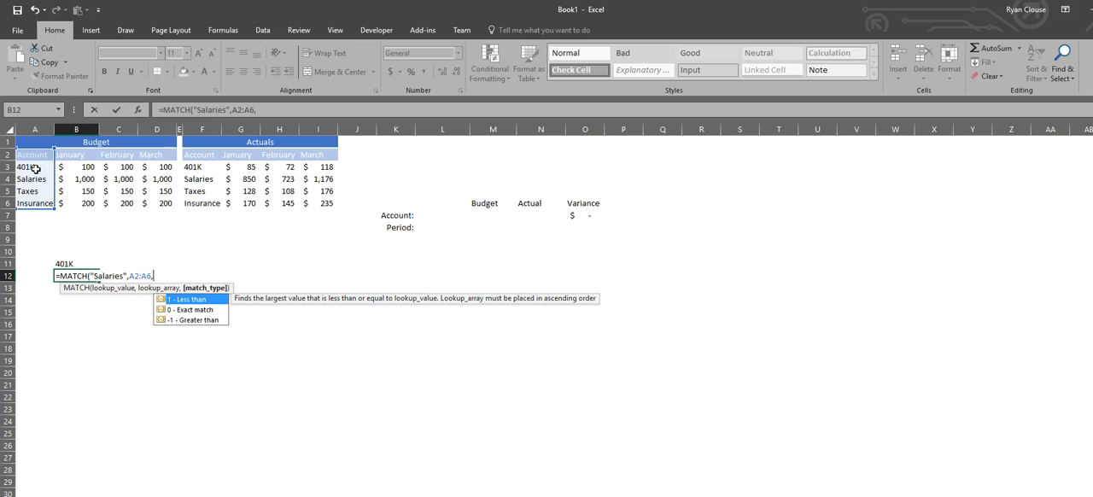
pyautogui.press('Down')
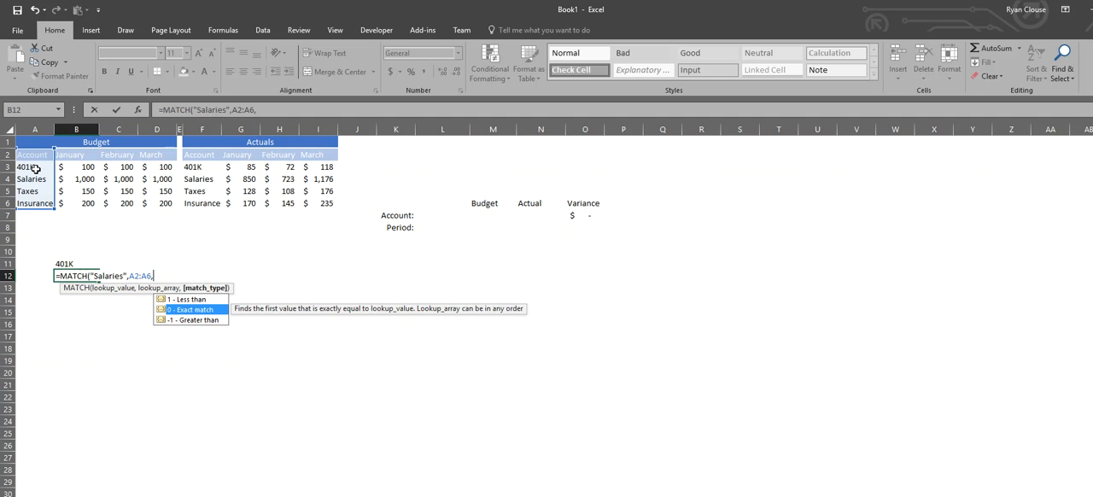
pyautogui.press('Up')
pyautogui.press('Down')
pyautogui.write(')')
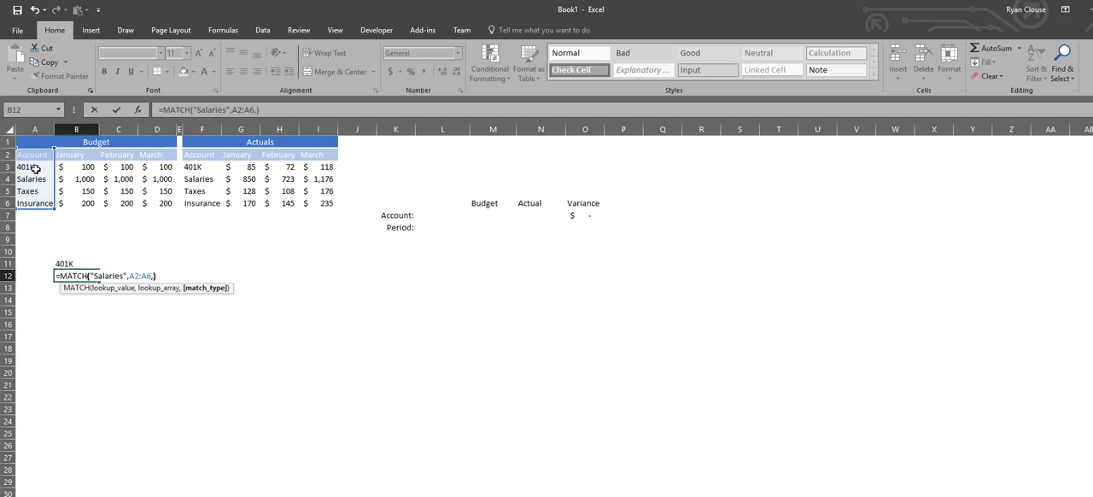
pyautogui.press('Return')
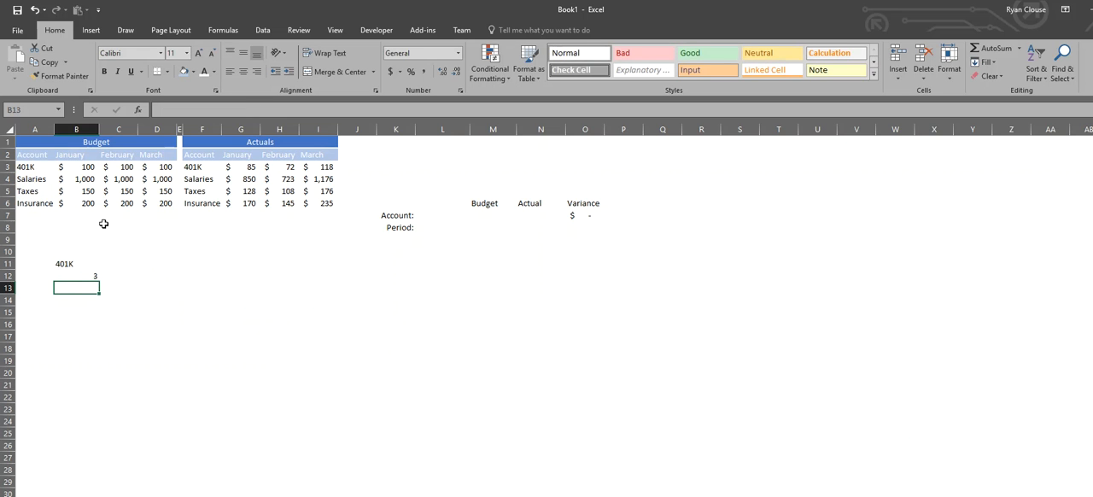
pyautogui.click(75, 276)
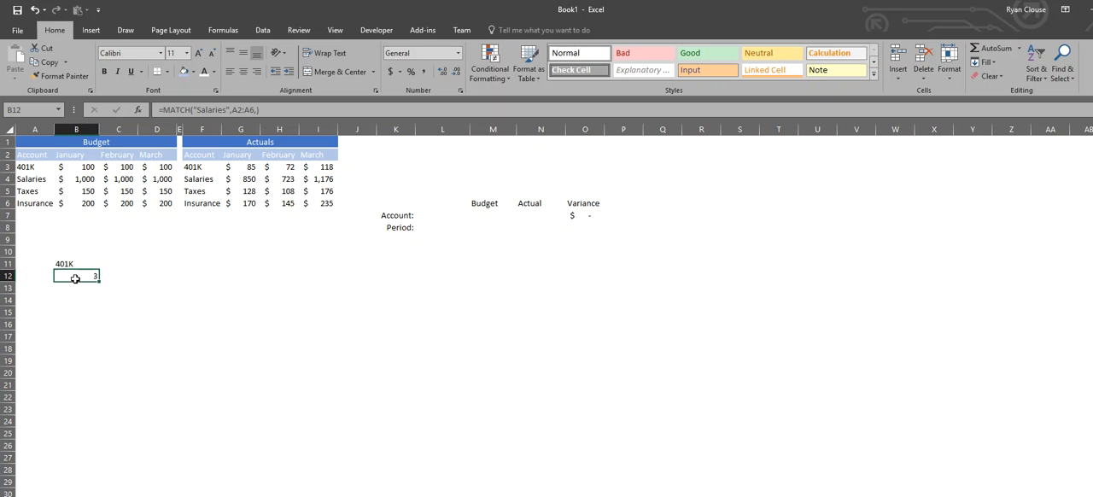
pyautogui.click(37, 157)
pyautogui.click(35, 167)
pyautogui.click(35, 178)
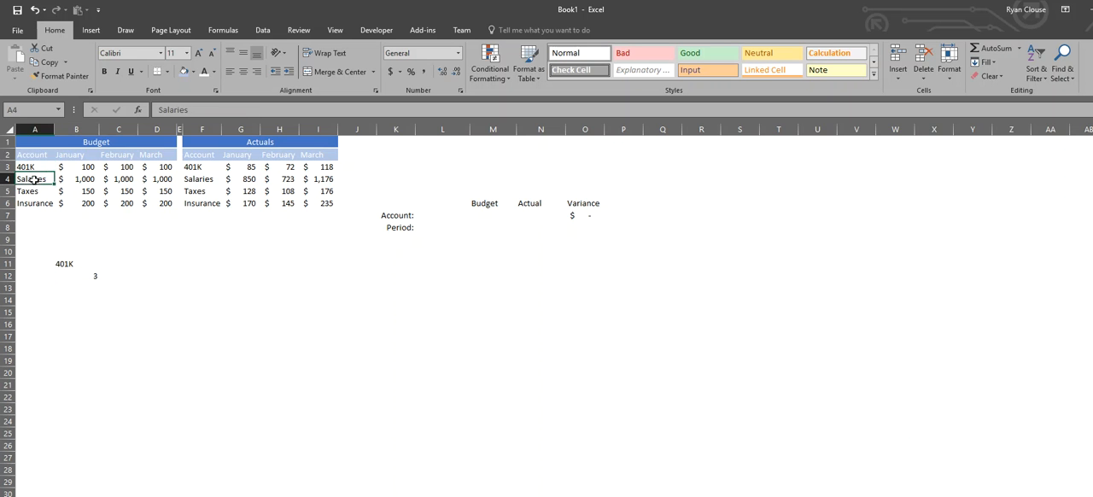
# Replace the row number in B11's INDEX formula with a reference to the MATCH result in B12.
pyautogui.click(76, 266)
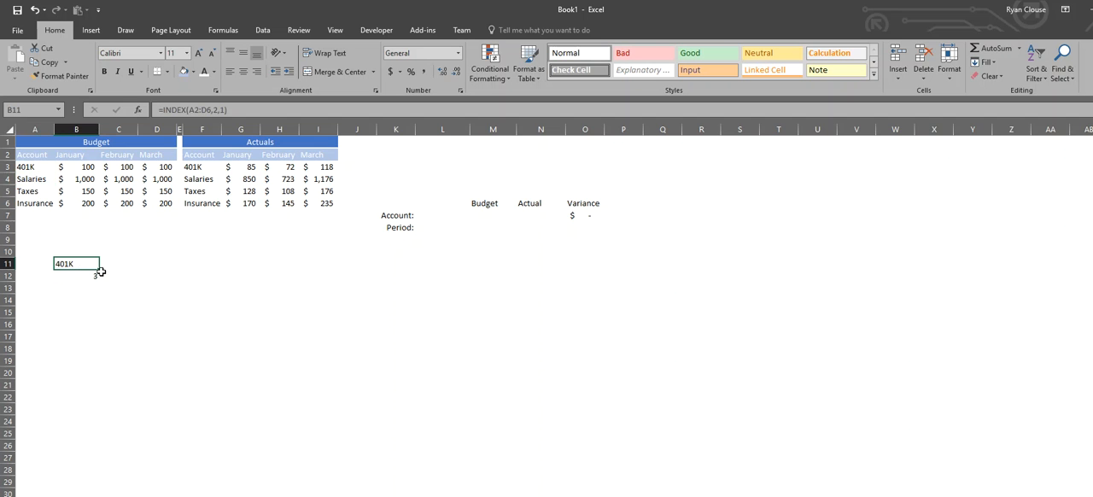
pyautogui.click(215, 109)
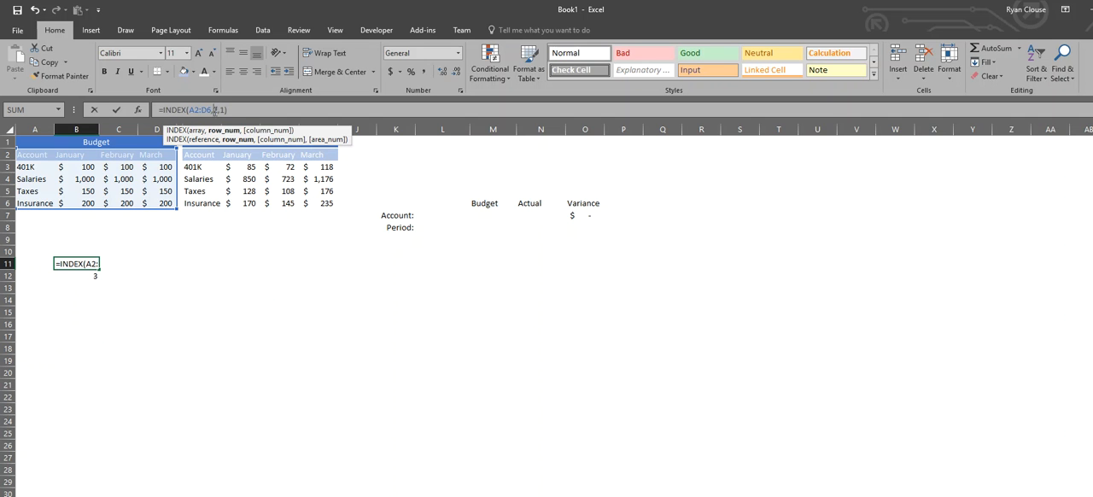
pyautogui.press('BackSpace')
pyautogui.click(77, 276)
pyautogui.press('Return')
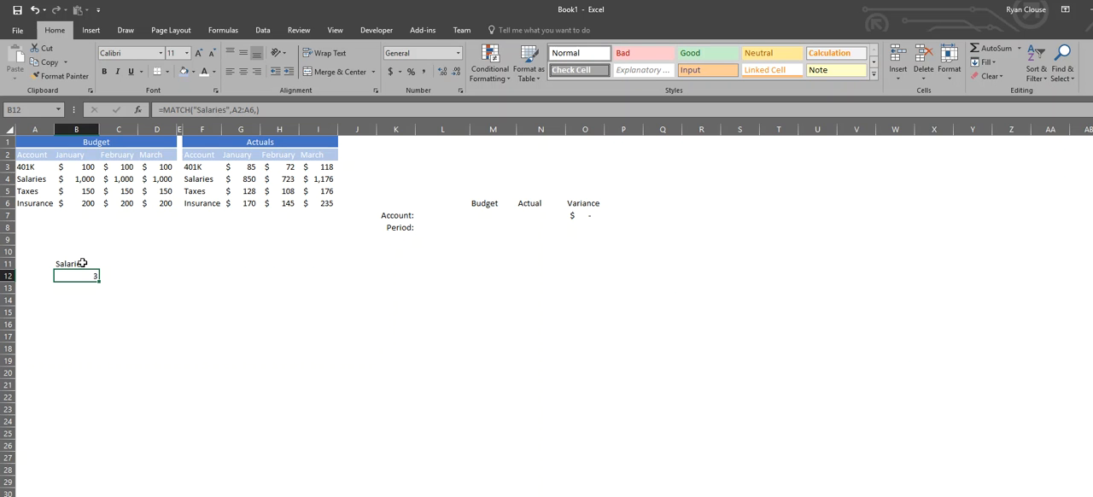
# Clear the INDEX and MATCH test formulas from B11:B12.
pyautogui.moveTo(82, 263); pyautogui.dragTo(86, 270)
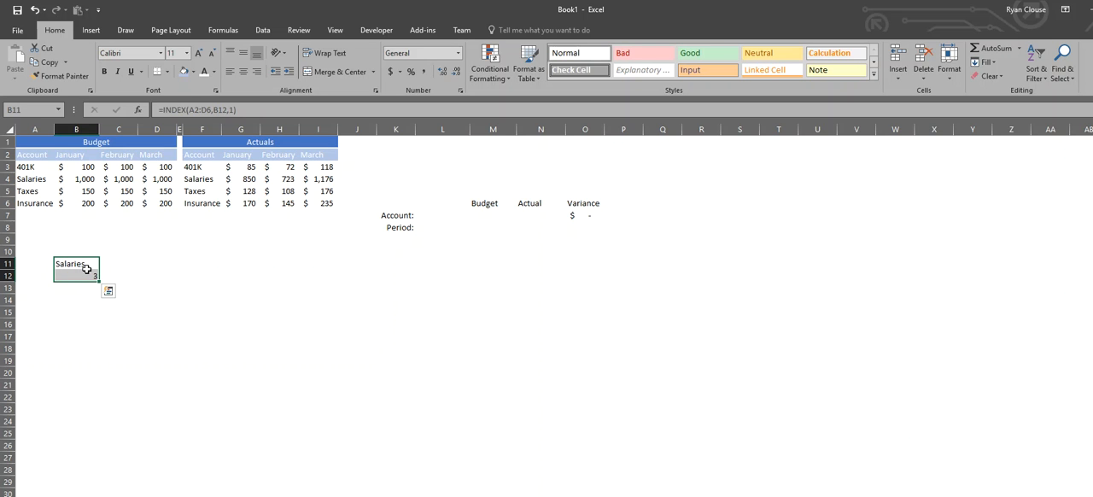
pyautogui.press('Delete')
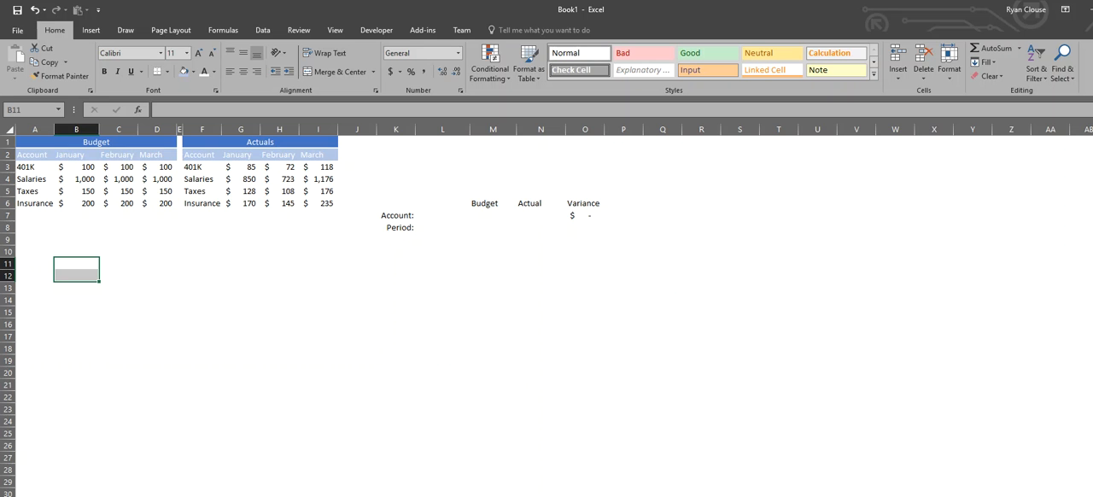
# Examine the dropdown lists in the Account and Period input cells, L7 and L8.
pyautogui.click(493, 226)
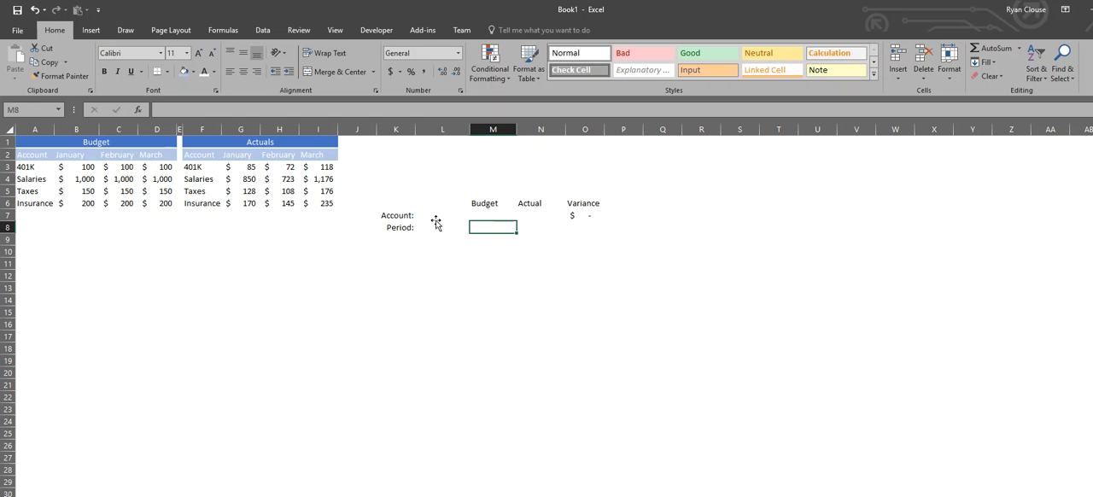
pyautogui.click(438, 216)
pyautogui.click(475, 218)
pyautogui.click(475, 217)
pyautogui.click(475, 218)
pyautogui.click(475, 218)
pyautogui.click(449, 230)
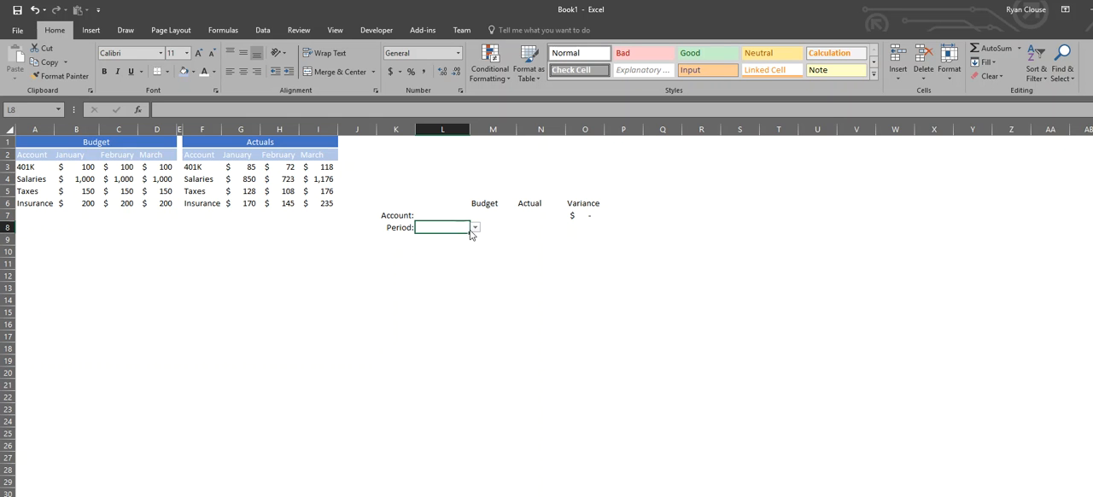
# Start an INDEX formula in the Budget result cell M7 with the budget table A2:D6 as the array.
pyautogui.click(488, 217)
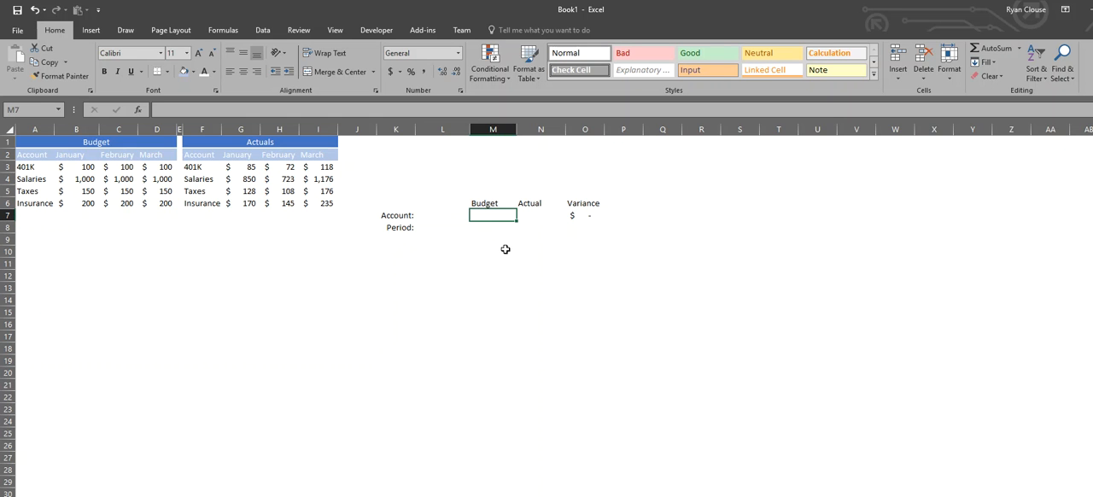
pyautogui.write('=')
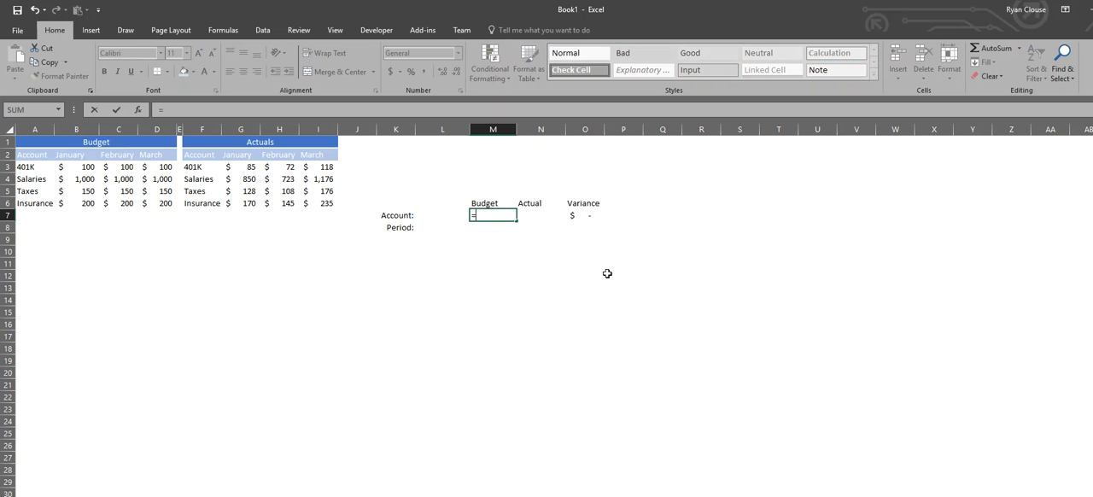
pyautogui.write('ind')
pyautogui.press('Tab')
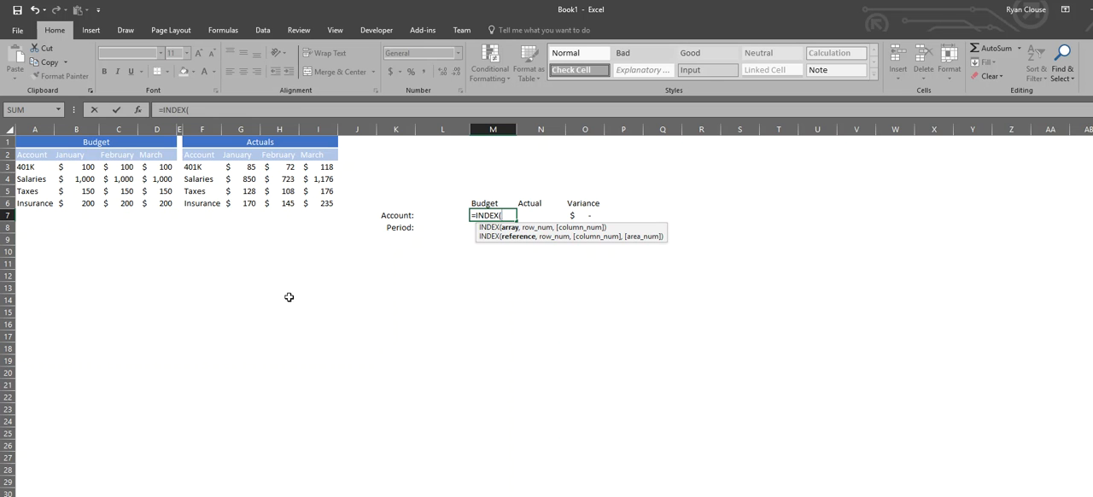
pyautogui.moveTo(39, 157); pyautogui.dragTo(150, 205)
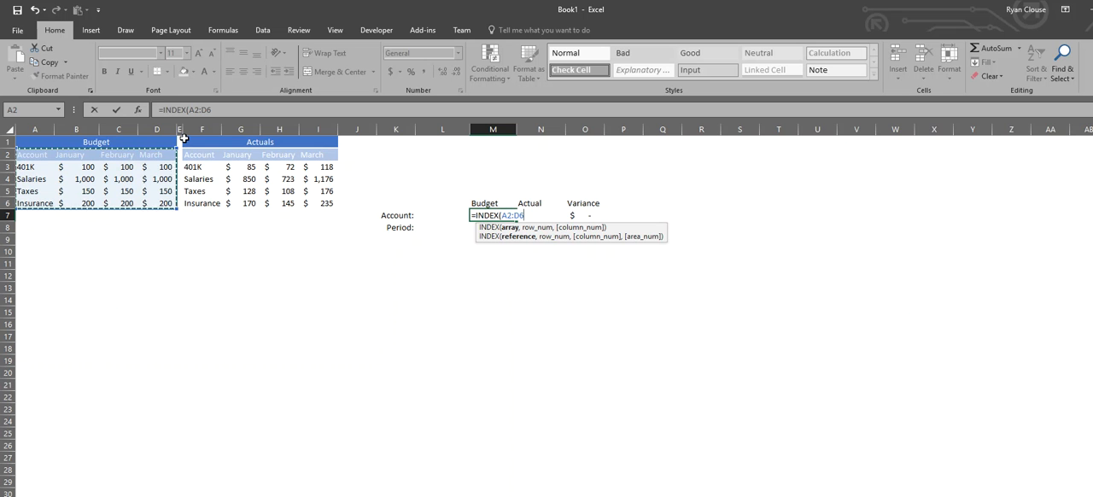
pyautogui.write(',')
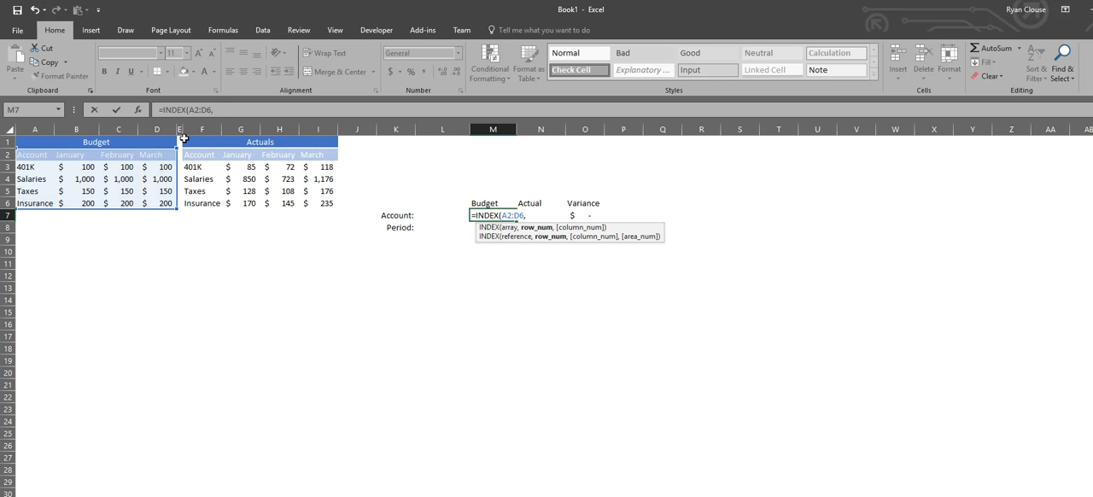
# Add a MATCH as M7's row number that looks up the account in L7 within A2:A6, with match type 0.
pyautogui.write('mat')
pyautogui.press('Tab')
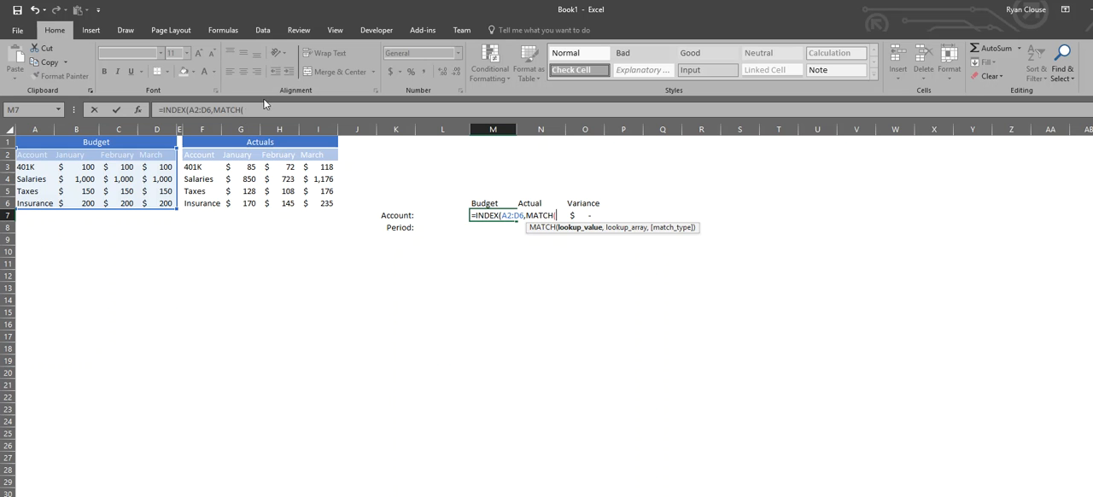
pyautogui.click(432, 214)
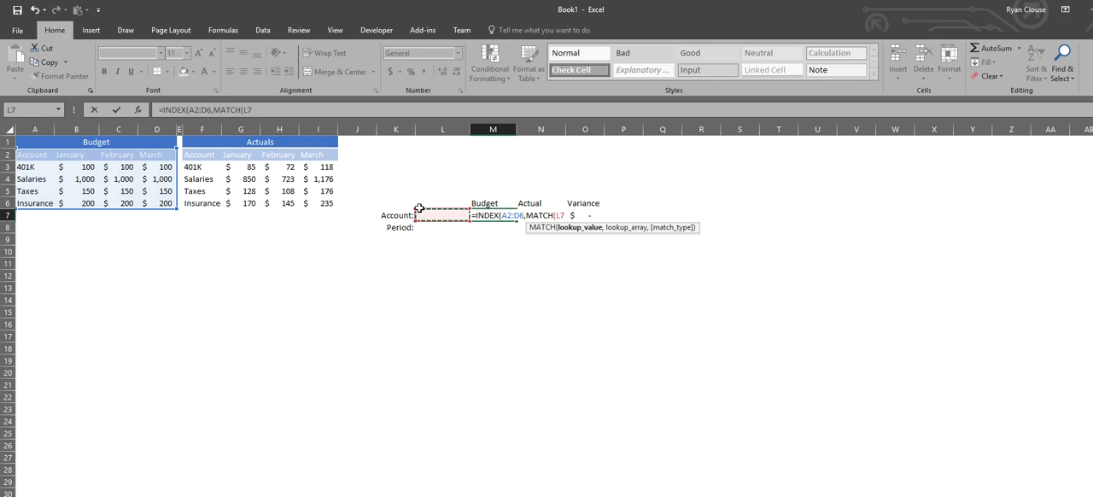
pyautogui.write(',')
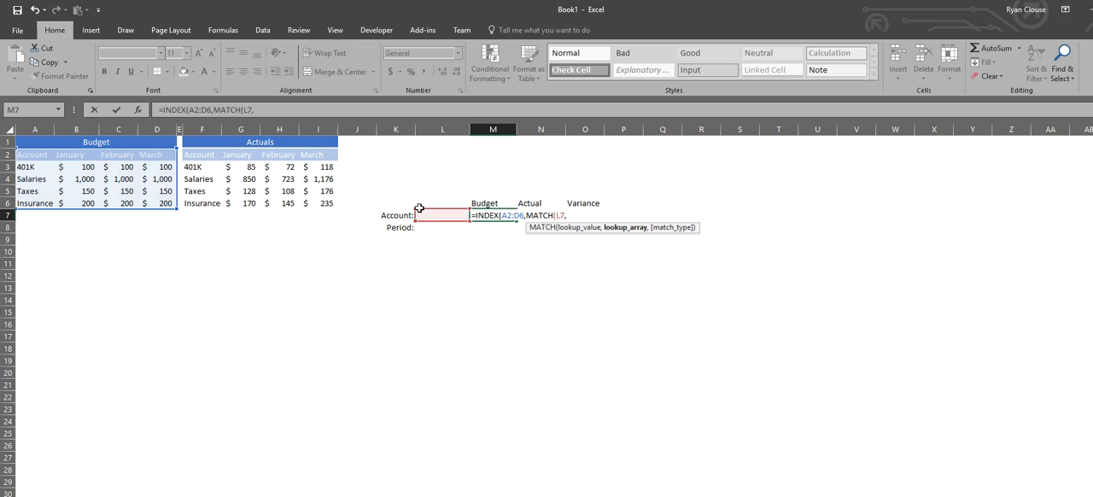
pyautogui.moveTo(34, 154); pyautogui.dragTo(30, 186)
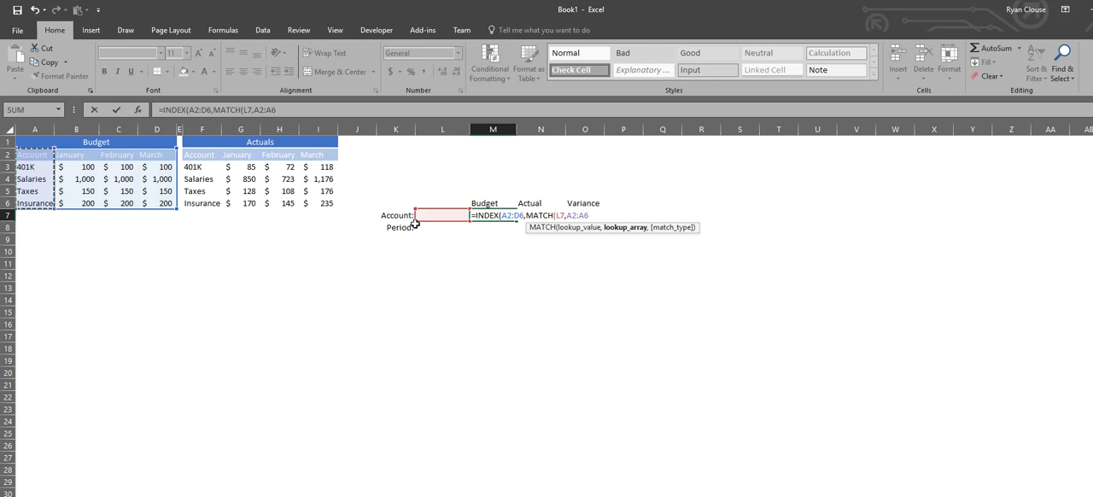
pyautogui.write(',')
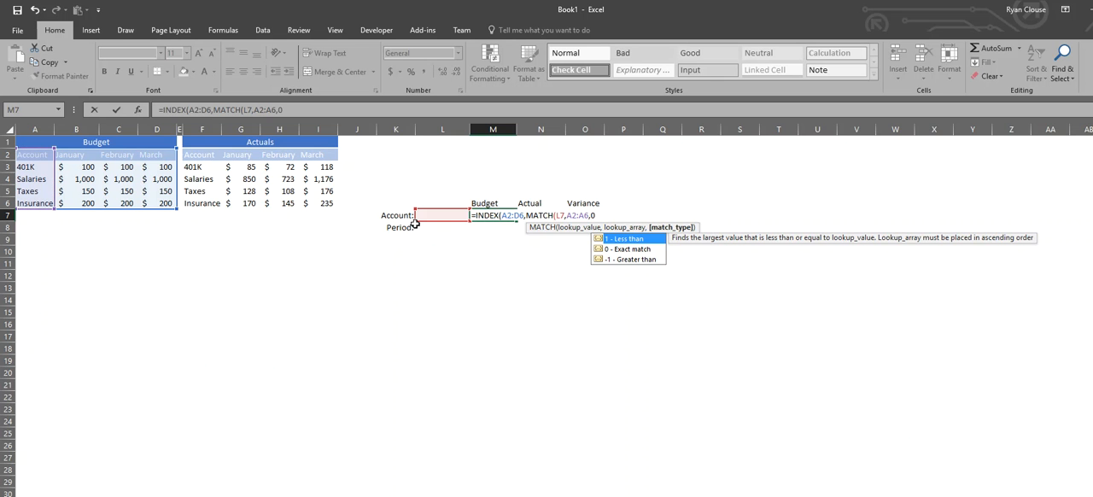
pyautogui.write('0),')
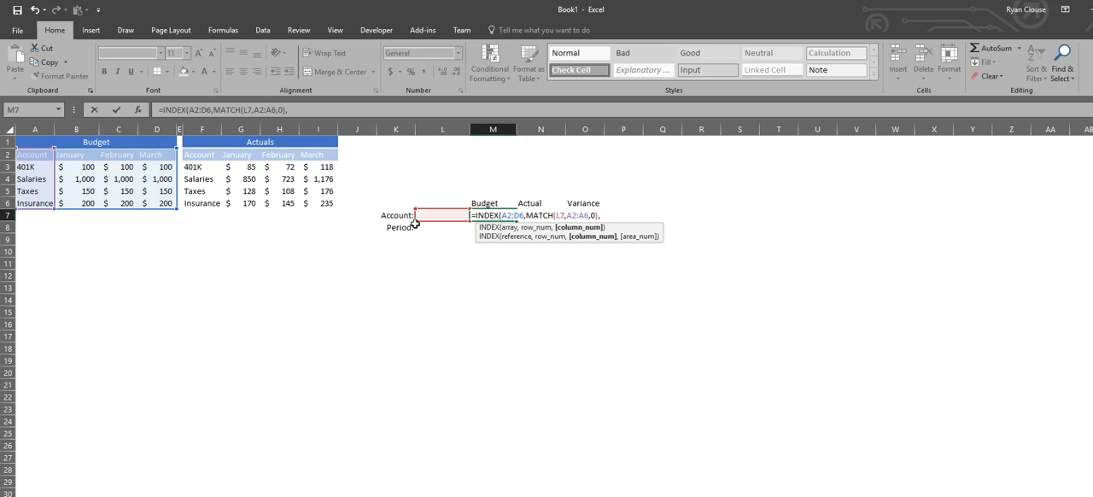
pyautogui.write('MATCH(')
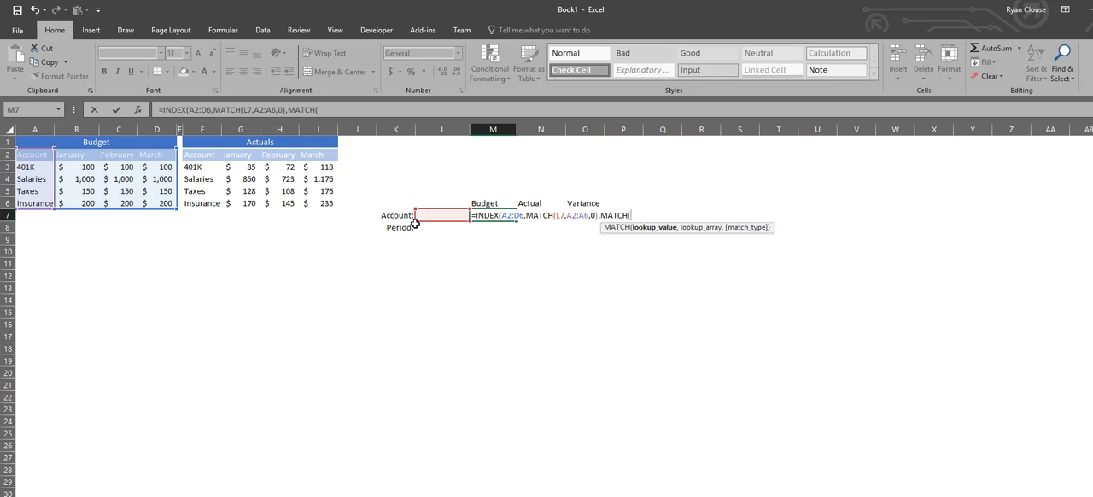
# Finish M7's formula with a MATCH as the column number that looks up L8 in A2:D2 with match type 0.
pyautogui.click(428, 230)
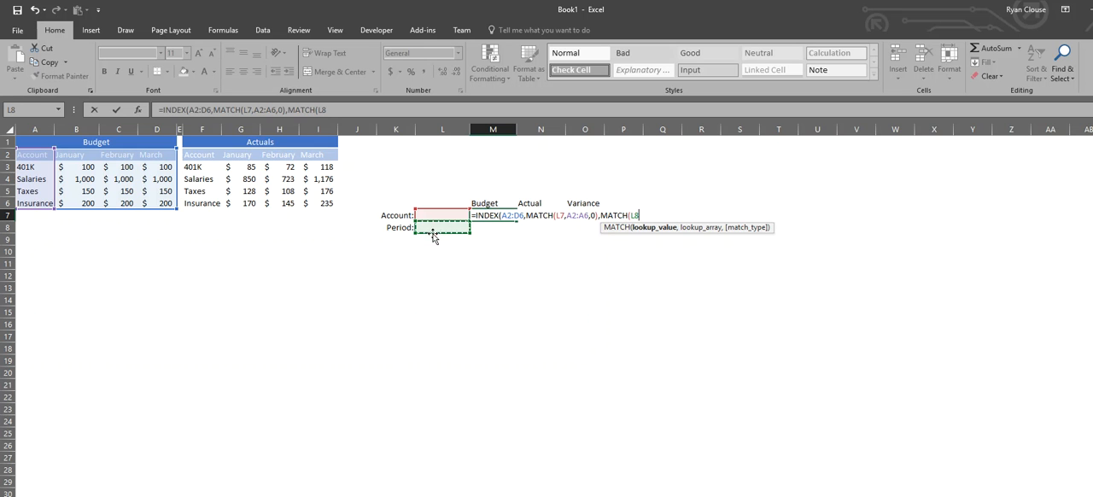
pyautogui.write(',')
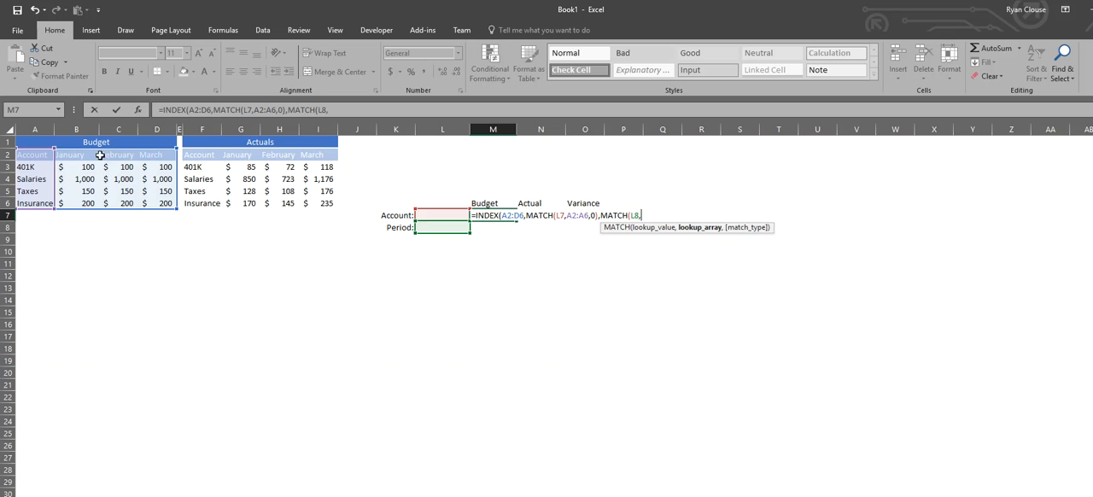
pyautogui.moveTo(39, 154); pyautogui.dragTo(159, 156)
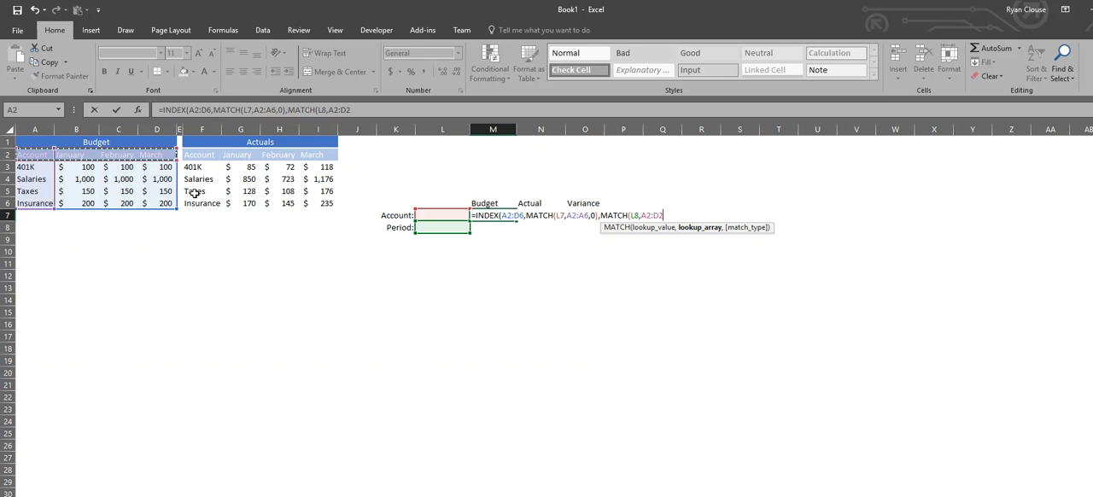
pyautogui.write(',0')
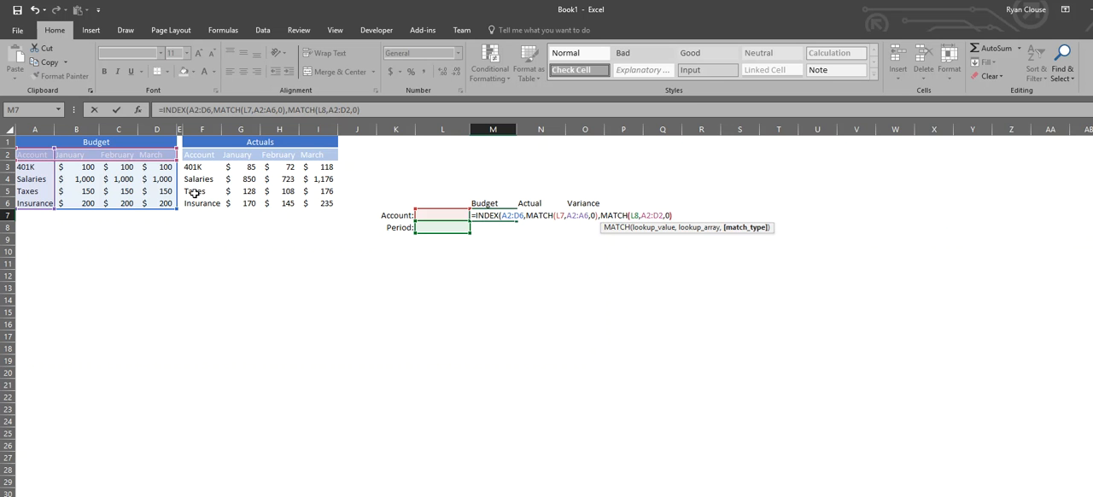
pyautogui.write('))')
pyautogui.press('Return')
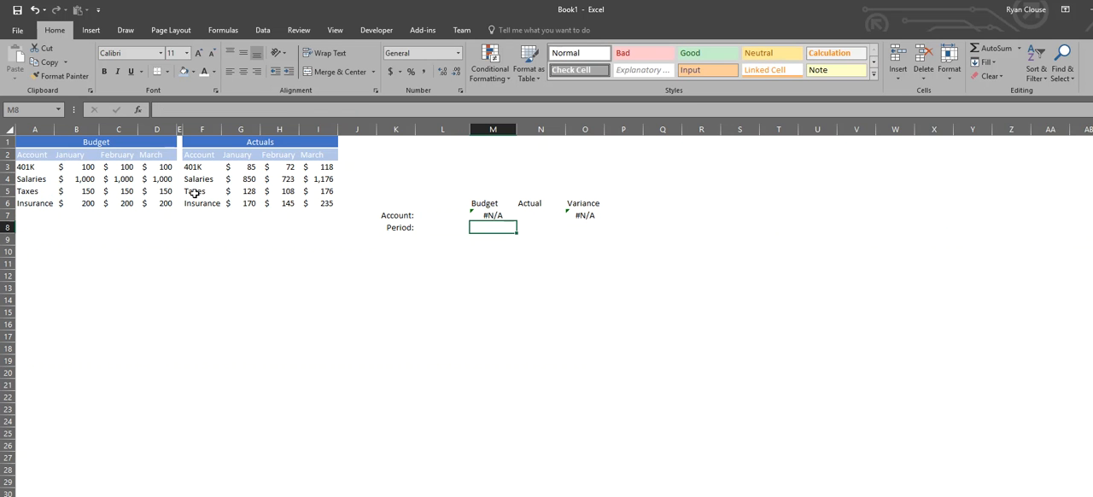
# Choose Salaries as the account in L7 and February as the period in L8.
pyautogui.click(442, 215)
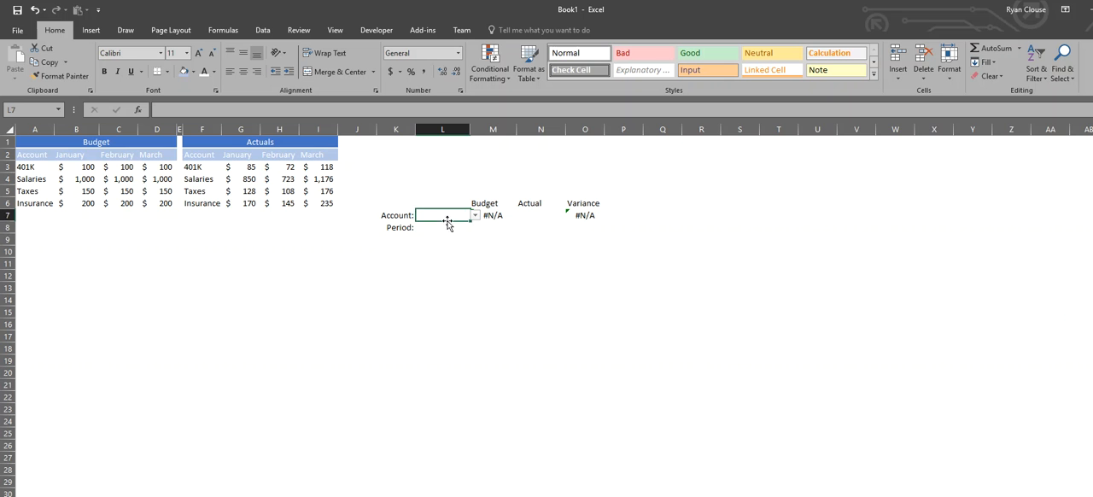
pyautogui.click(442, 227)
pyautogui.click(439, 215)
pyautogui.click(475, 216)
pyautogui.click(433, 233)
pyautogui.click(434, 227)
pyautogui.click(474, 227)
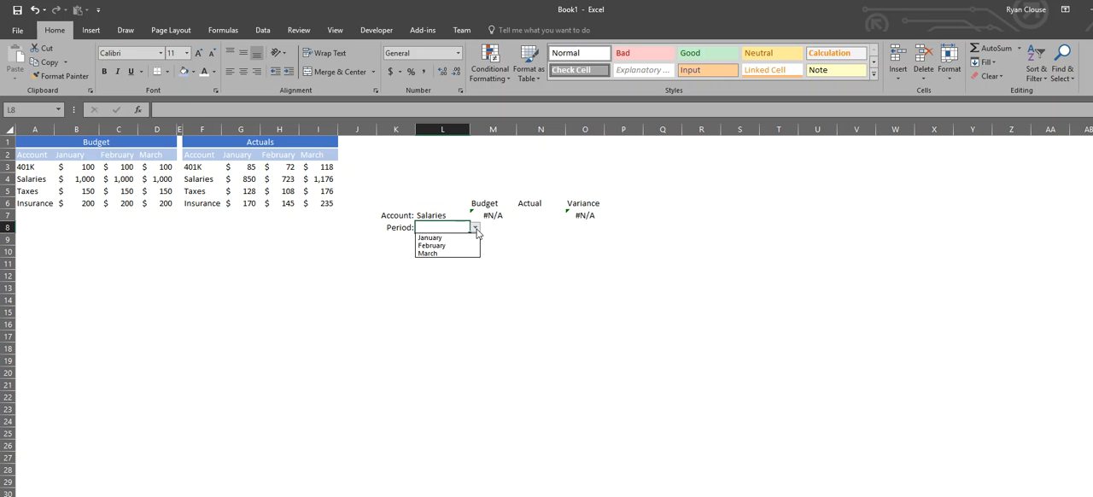
pyautogui.click(458, 246)
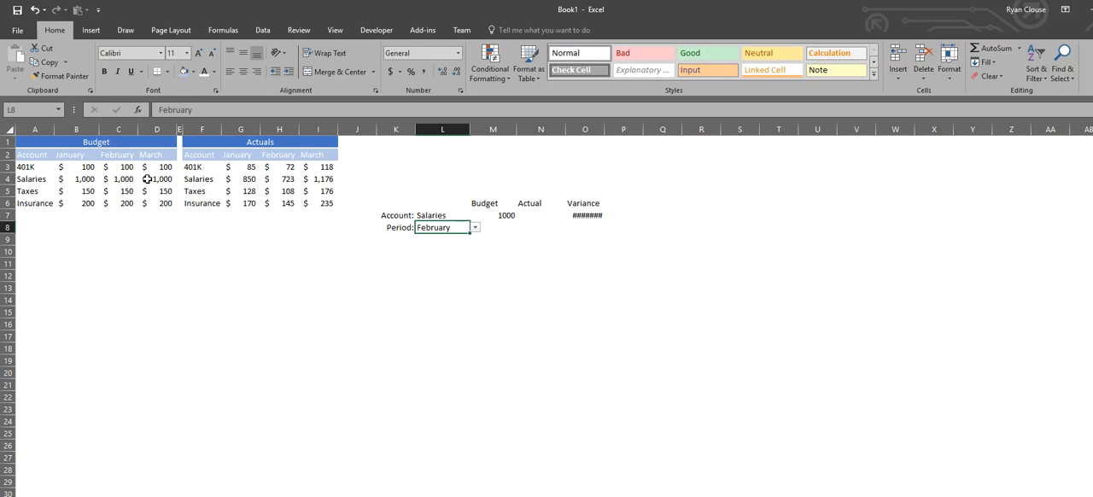
# Autofit the Variance column's width and set the February Salaries budget in C4 to 1500.
pyautogui.doubleClick(604, 129)
pyautogui.click(134, 181)
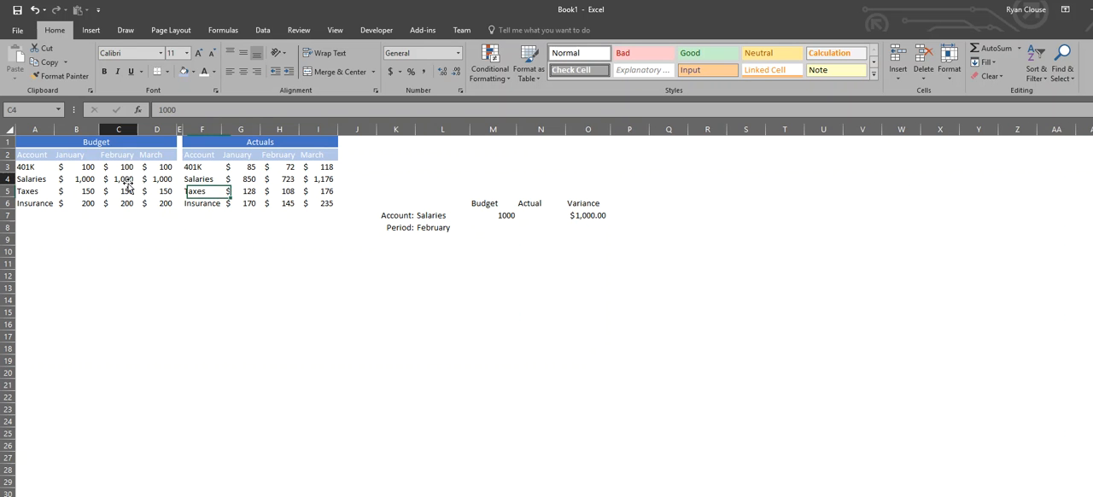
pyautogui.write('150')
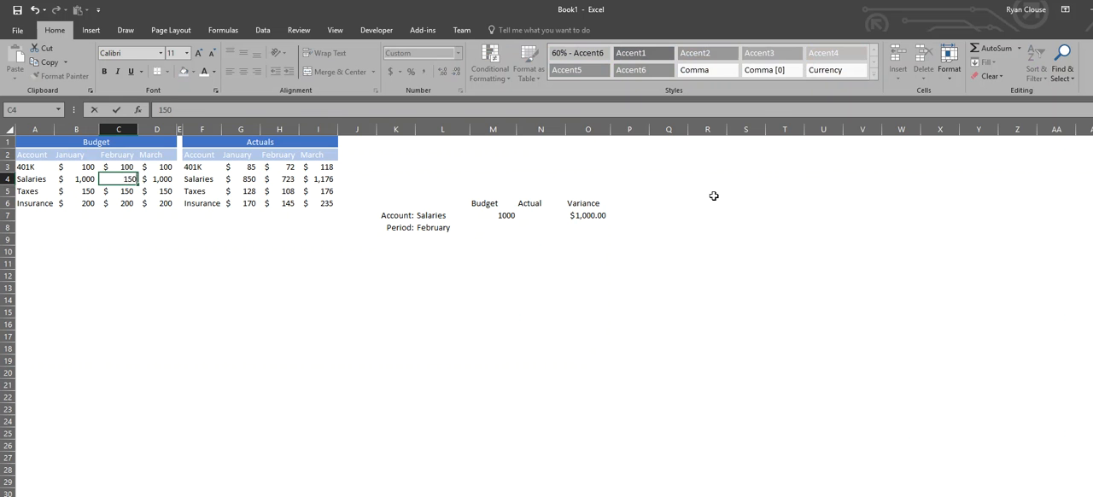
pyautogui.press('Return')
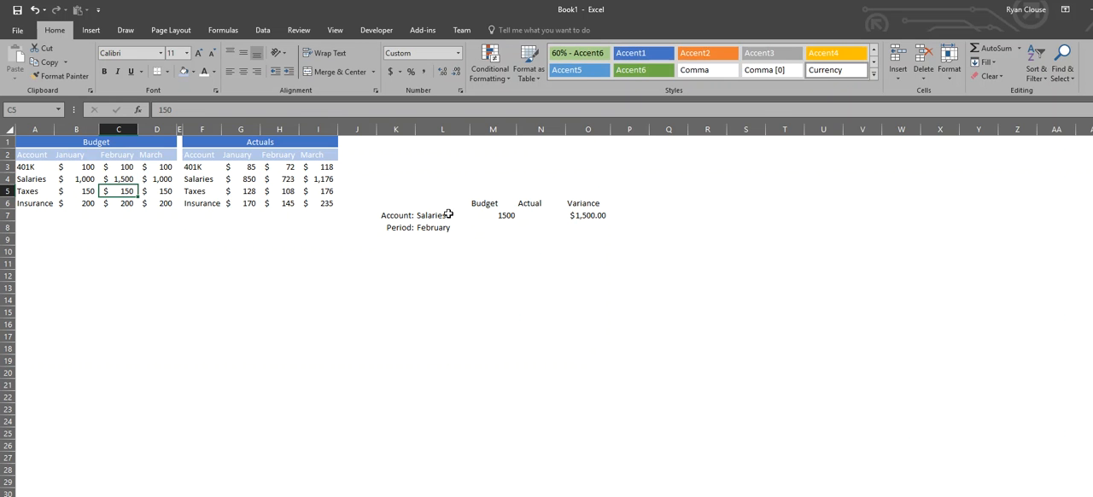
# Apply the accounting number format with no decimal places to the Budget result in M7.
pyautogui.click(500, 221)
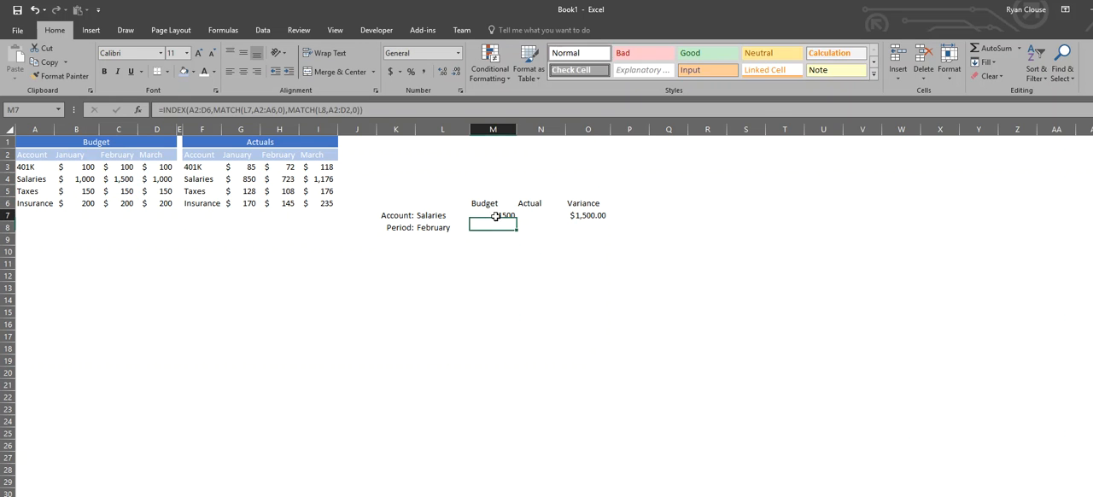
pyautogui.click(395, 70)
pyautogui.click(459, 73)
pyautogui.click(458, 73)
# Start an INDEX formula in the Actual result cell N7 with the actuals table F2:I6 as the array.
pyautogui.click(536, 223)
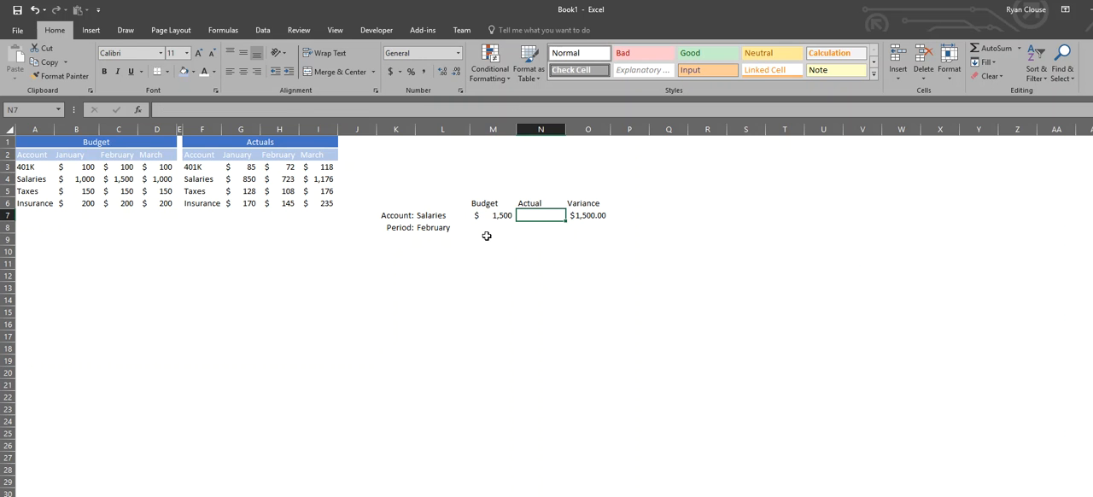
pyautogui.write('=INDEX(')
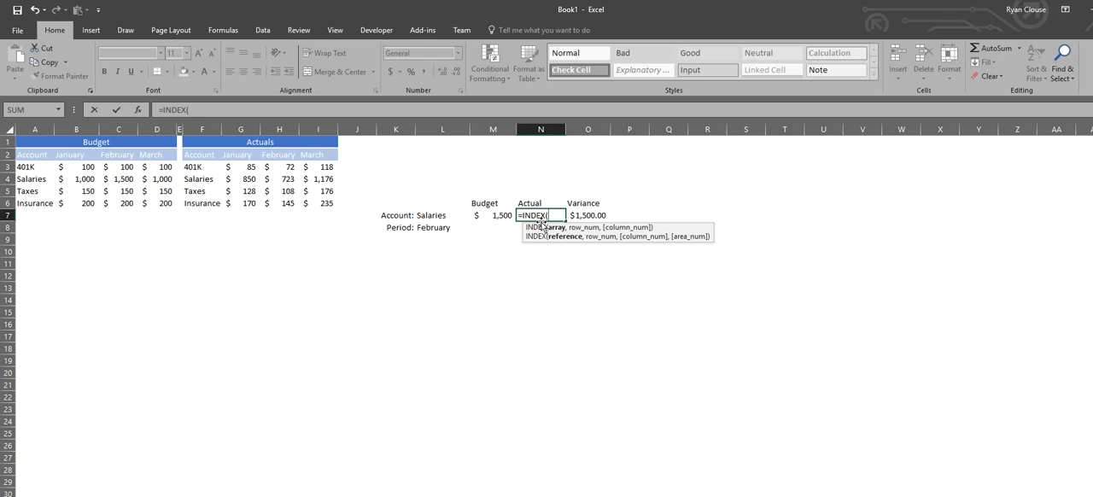
pyautogui.moveTo(198, 156); pyautogui.dragTo(314, 202)
# Add a MATCH as N7's row number that looks up the account in L7 within F2:F6, with match type 0.
pyautogui.write(',MA')
pyautogui.press('Tab')
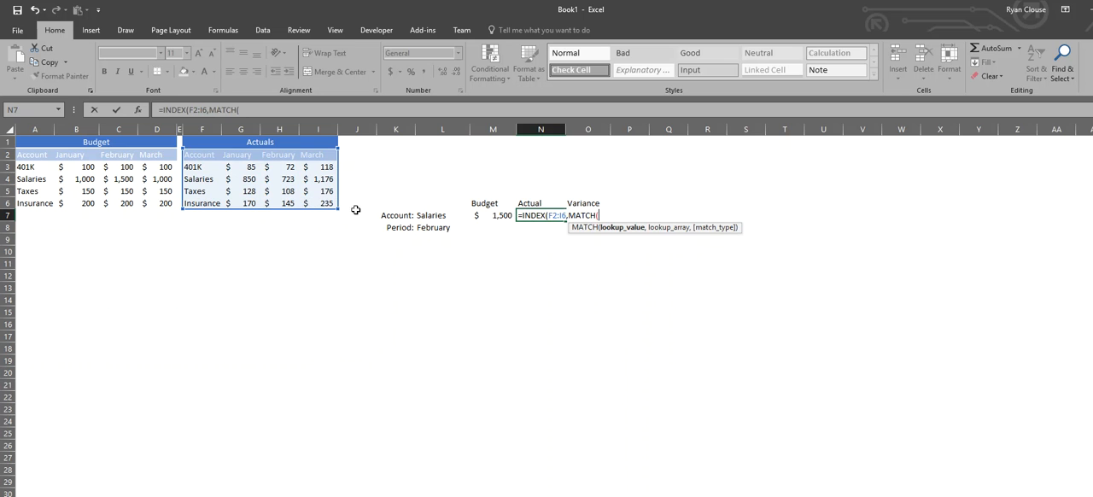
pyautogui.click(447, 219)
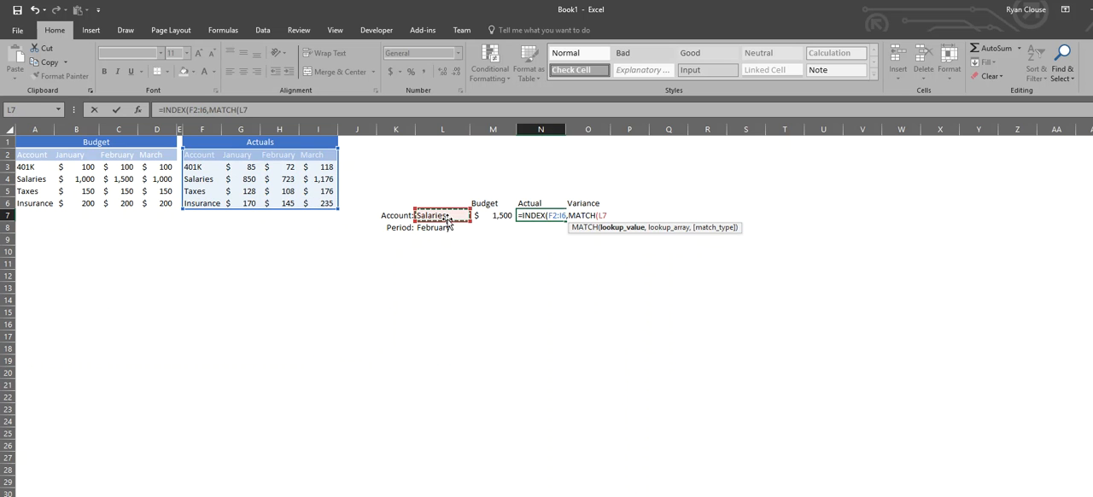
pyautogui.write(',')
pyautogui.click(203, 158)
pyautogui.moveTo(205, 165); pyautogui.dragTo(200, 202)
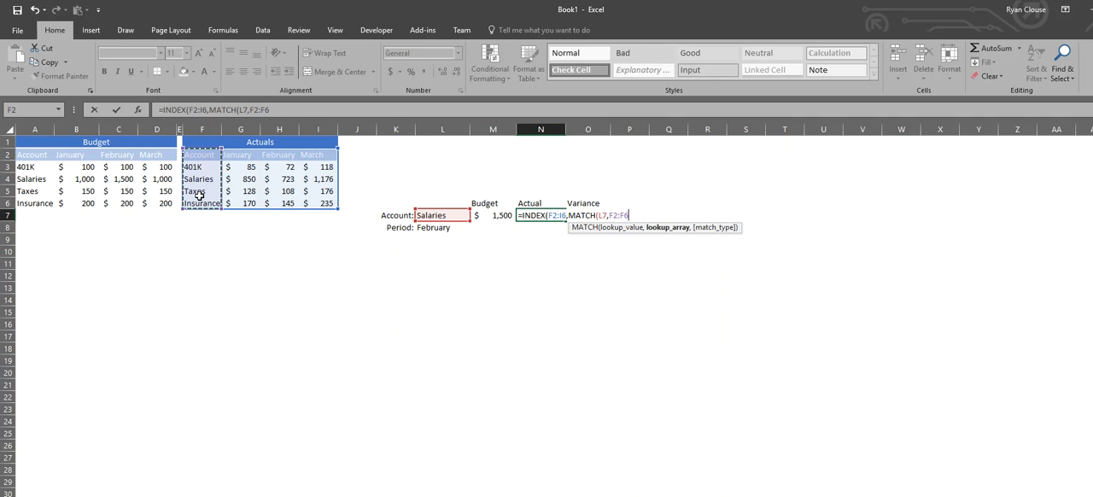
pyautogui.write(',0),')
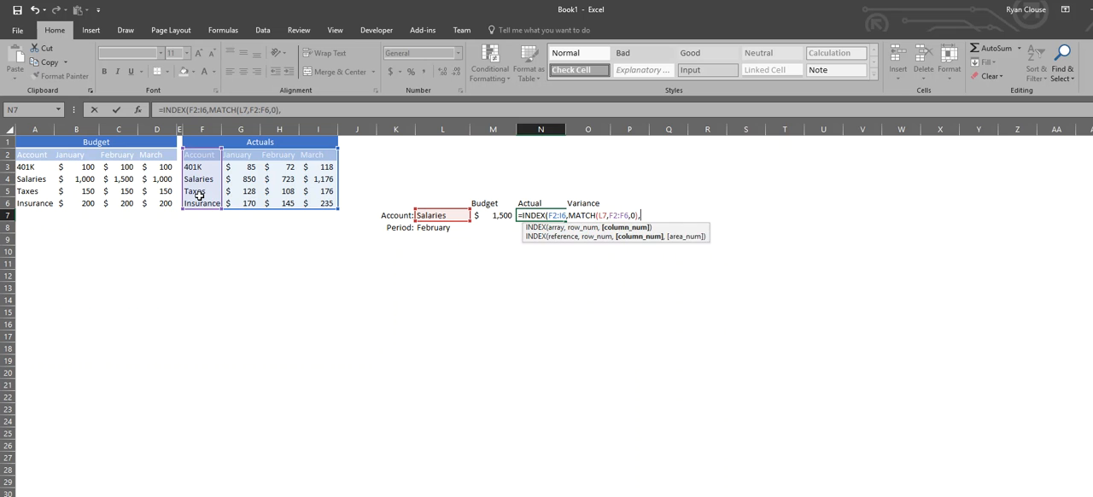
pyautogui.write('mat')
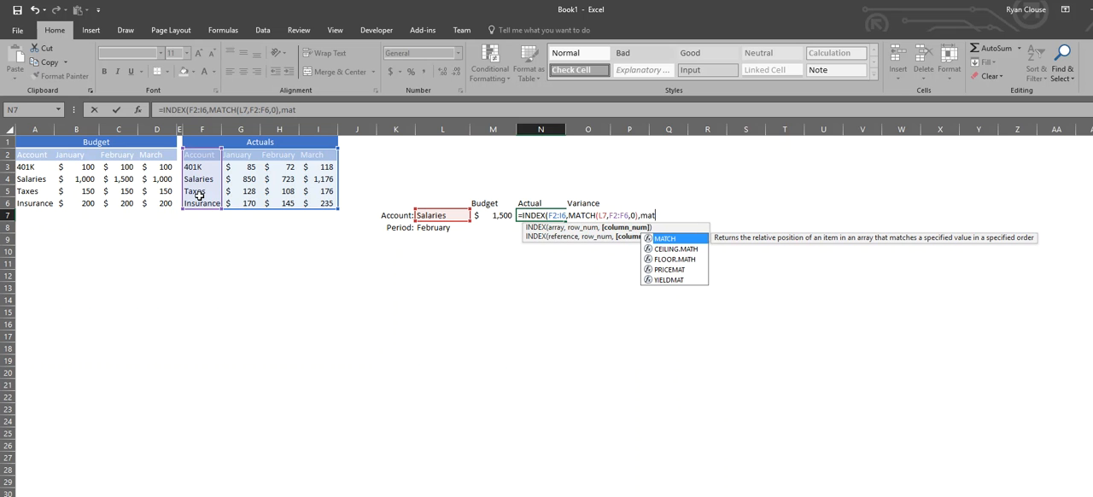
# Add a second MATCH as N7's column number with the period cell L8 as the lookup value.
pyautogui.press('Tab')
pyautogui.click(440, 227)
pyautogui.write(',')
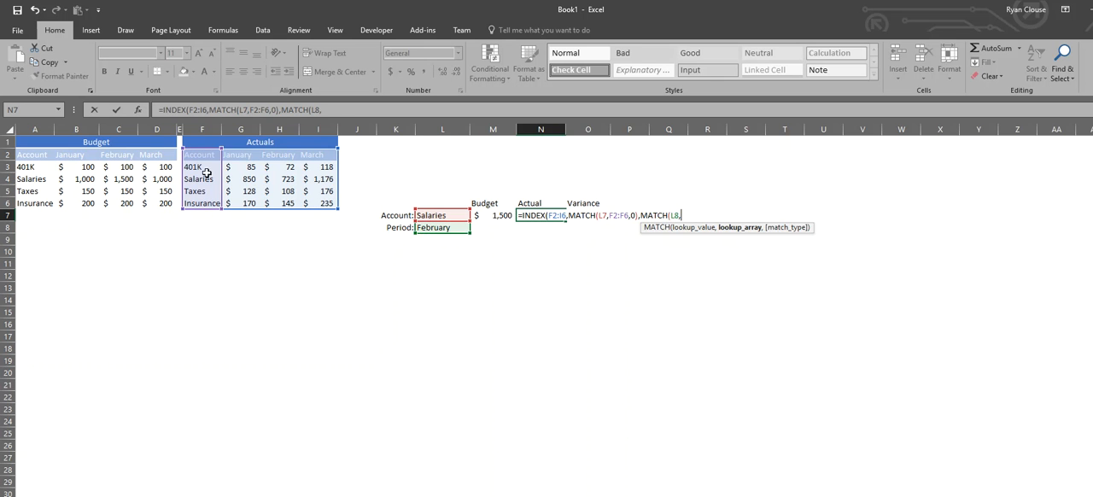
pyautogui.moveTo(205, 155); pyautogui.dragTo(317, 161)
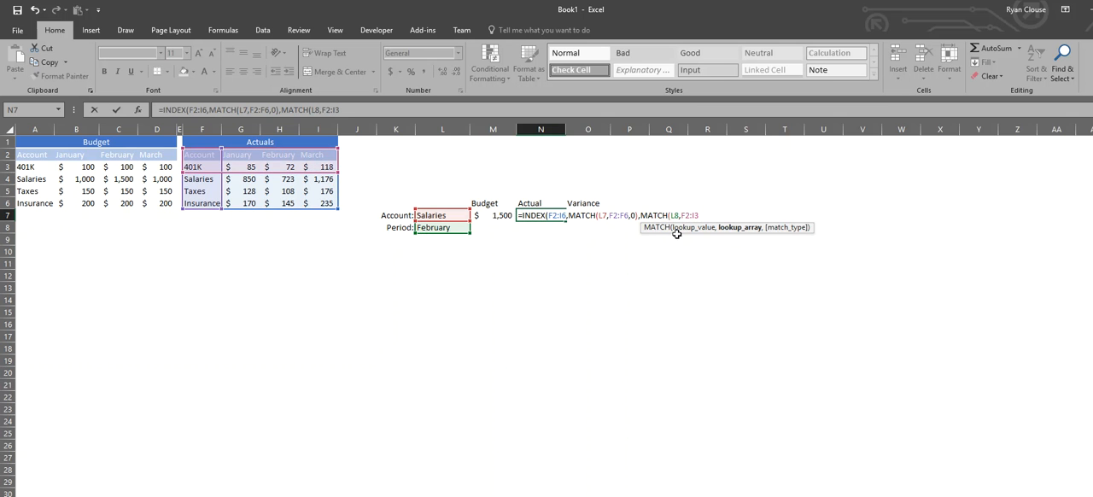
pyautogui.press('BackSpace')
pyautogui.press('BackSpace')
pyautogui.press('BackSpace')
pyautogui.press('BackSpace')
pyautogui.press('BackSpace')
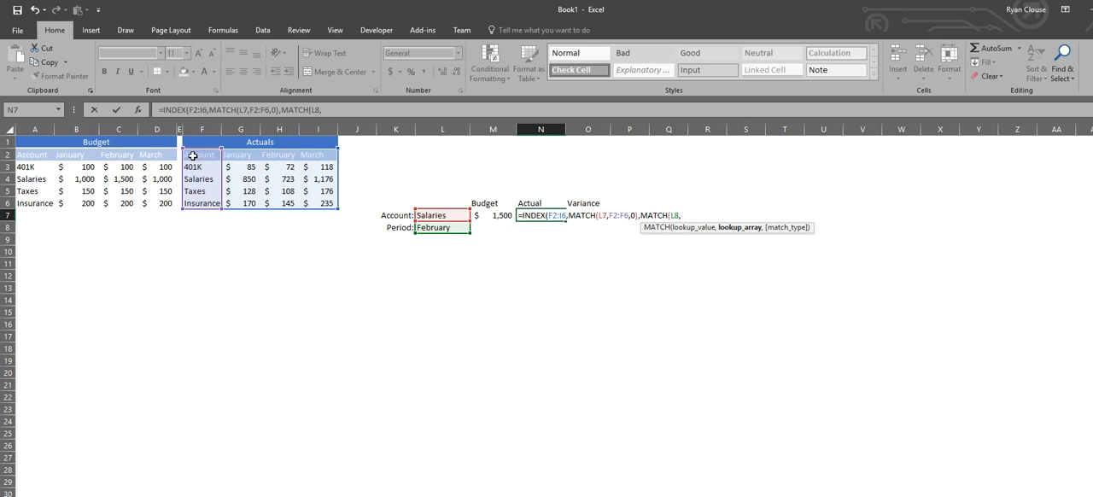
# Complete N7's formula with the header row F2:I2 as the second MATCH's lookup array and match type 0.
pyautogui.moveTo(203, 154); pyautogui.dragTo(323, 152)
pyautogui.write(',0))')
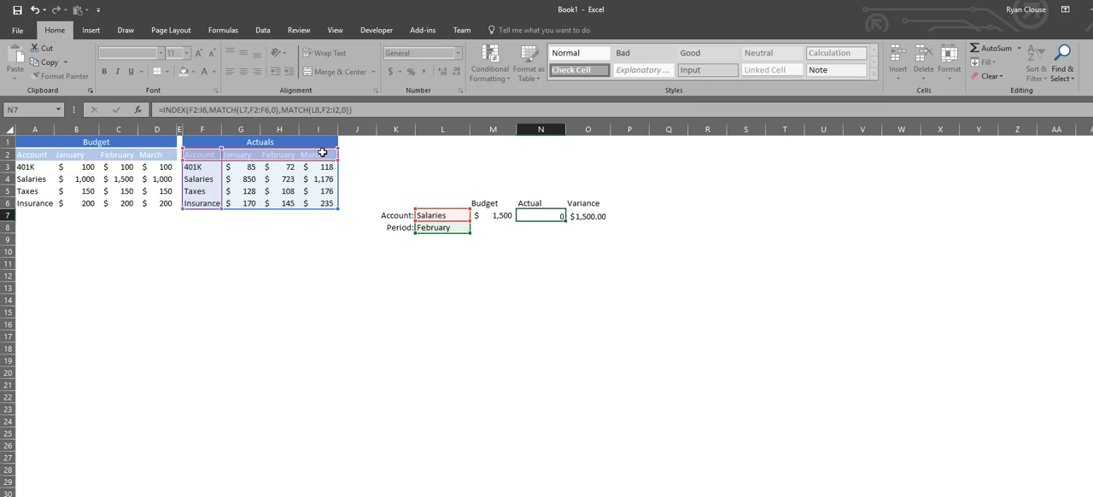
# Commit the Actual lookup formula in N7 and review it against the Budget result in M7.
pyautogui.press('Return')
pyautogui.click(533, 213)
pyautogui.click(500, 215)
pyautogui.click(554, 214)
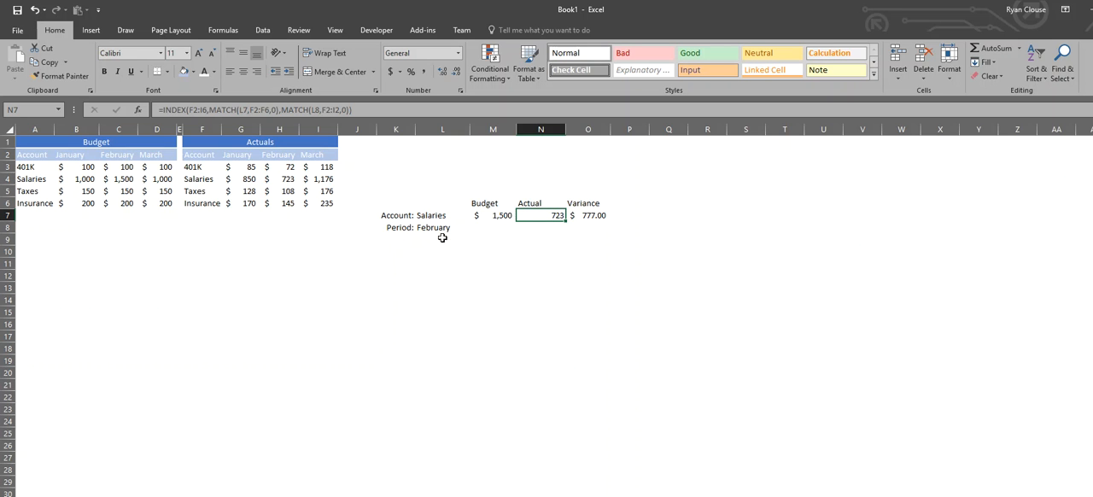
# Test the lookups by switching the account in L7 to 401K, Taxes and Insurance in turn.
pyautogui.click(429, 216)
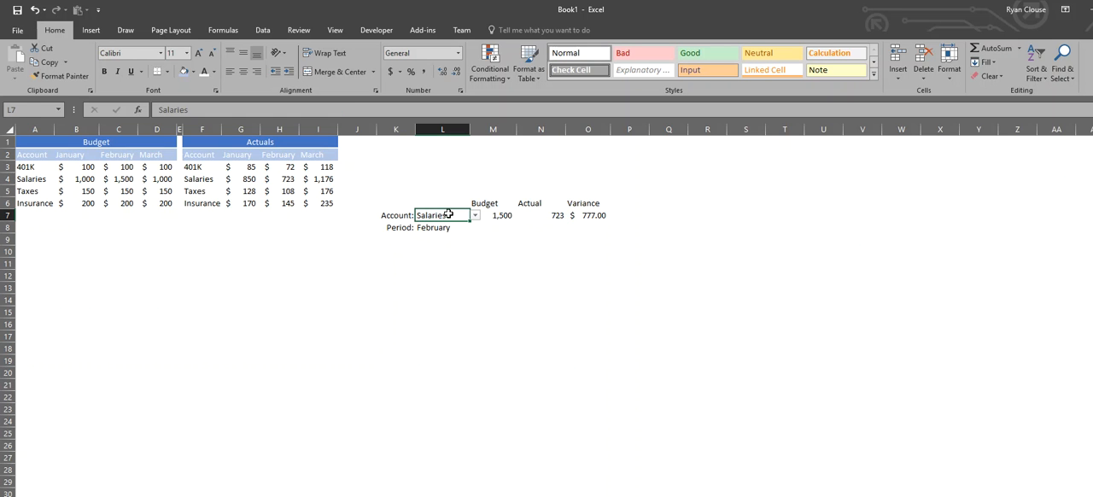
pyautogui.click(475, 215)
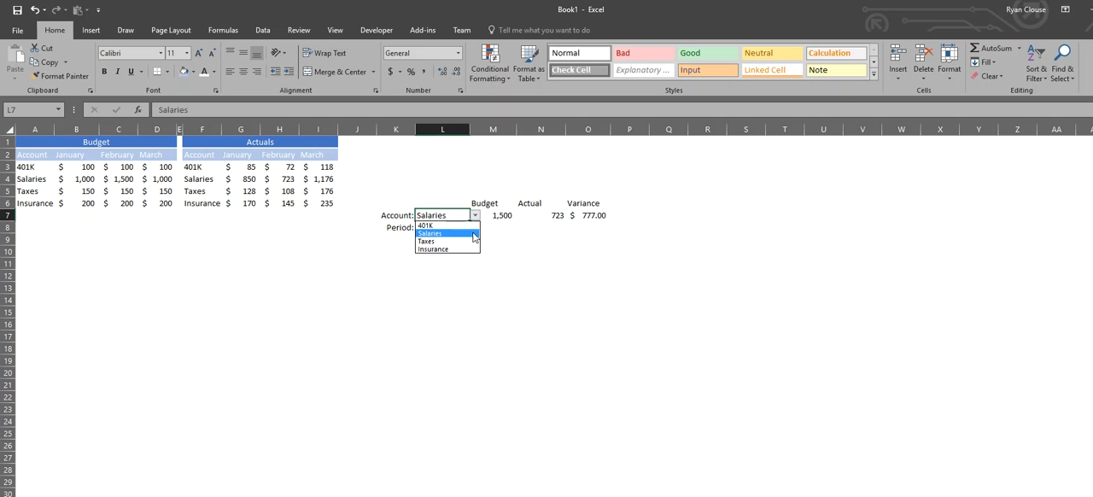
pyautogui.click(440, 224)
pyautogui.click(475, 217)
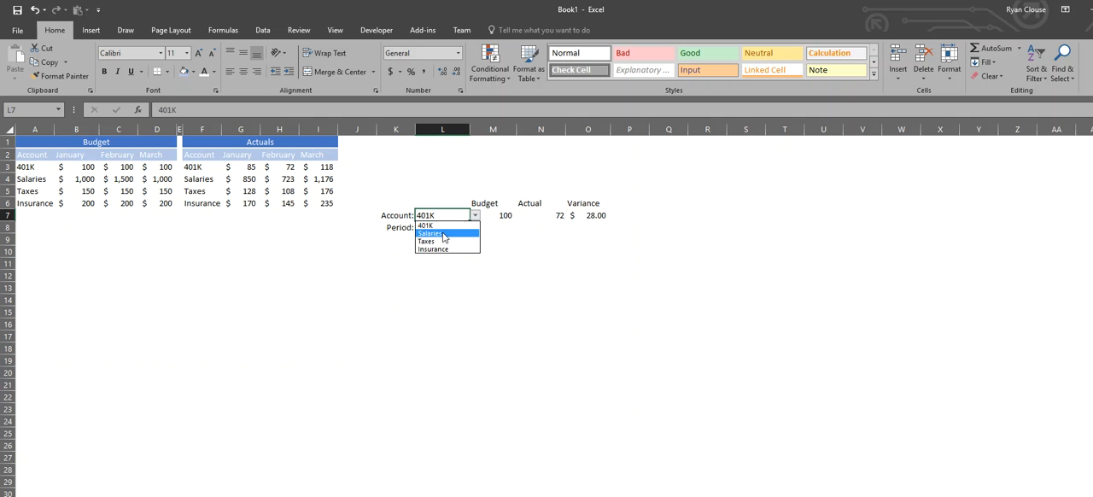
pyautogui.click(438, 241)
pyautogui.click(476, 216)
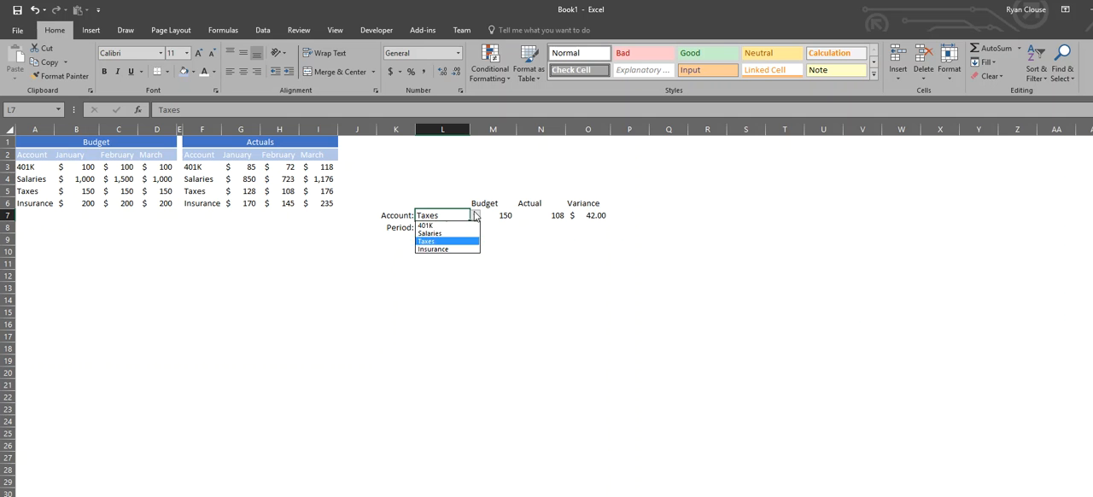
pyautogui.click(434, 249)
# Test the period lookup in L8 by choosing January and finally March.
pyautogui.click(451, 228)
pyautogui.click(476, 228)
pyautogui.click(430, 237)
pyautogui.click(476, 229)
pyautogui.click(446, 254)
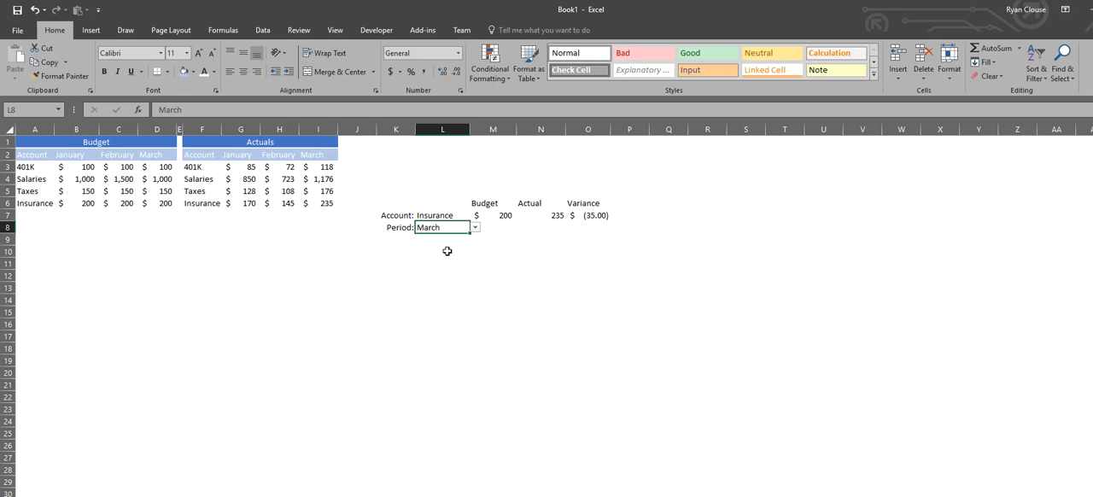
# Set the account in L7 back to Salaries and move off to an empty cell.
pyautogui.click(443, 215)
pyautogui.click(475, 216)
pyautogui.click(431, 237)
pyautogui.click(411, 265)
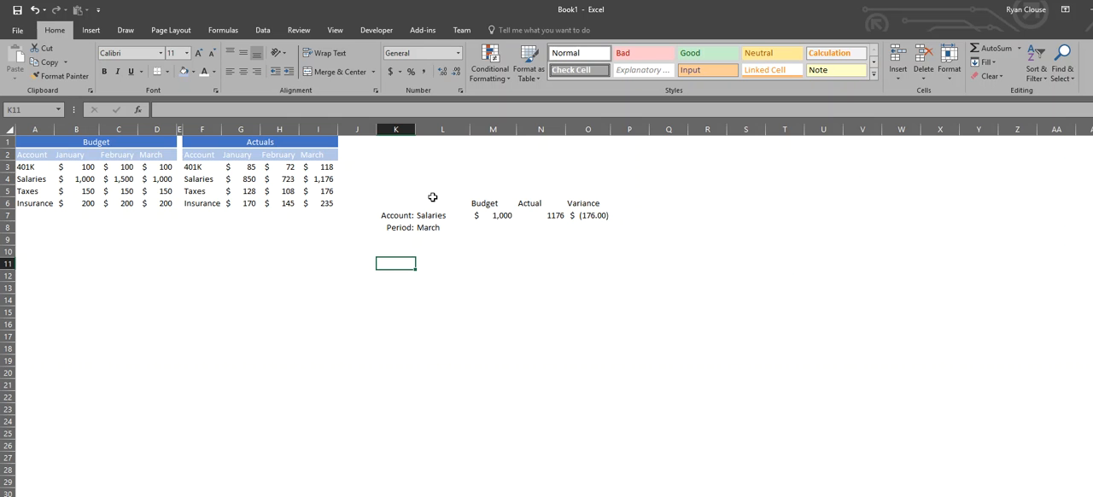